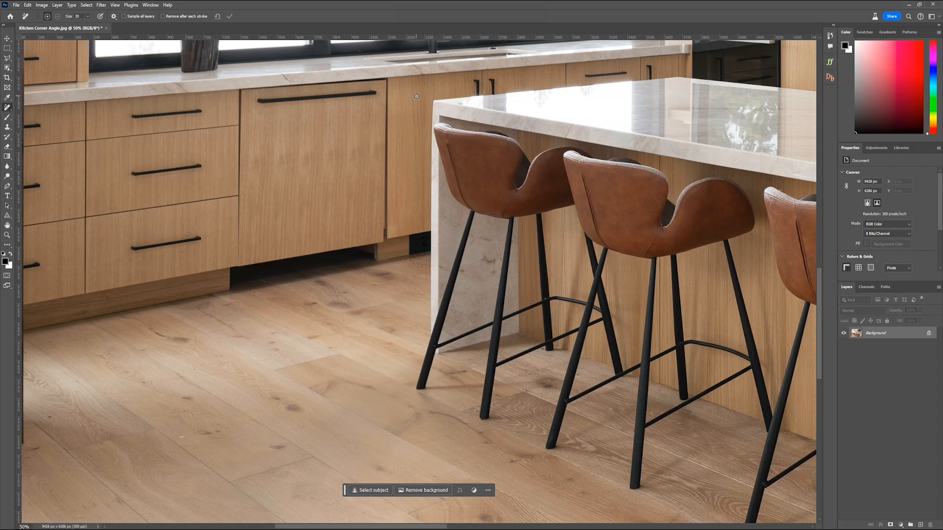
Examine the whole kitchen photo and the lower cabinets, dishwasher panel and toe kicks beside the island
key("ctrl+minus")
key("ctrl+minus")
key("ctrl+plus")
key("ctrl+plus")
scroll(458, 267, "down", 1)
scroll(459, 267, "down", 4)
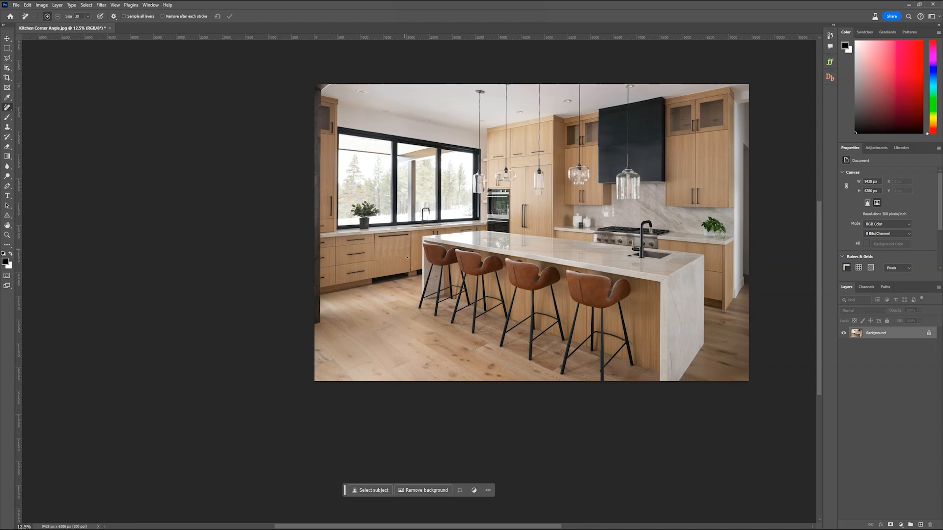
scroll(475, 270, "down", 1)
scroll(475, 270, "up", 6)
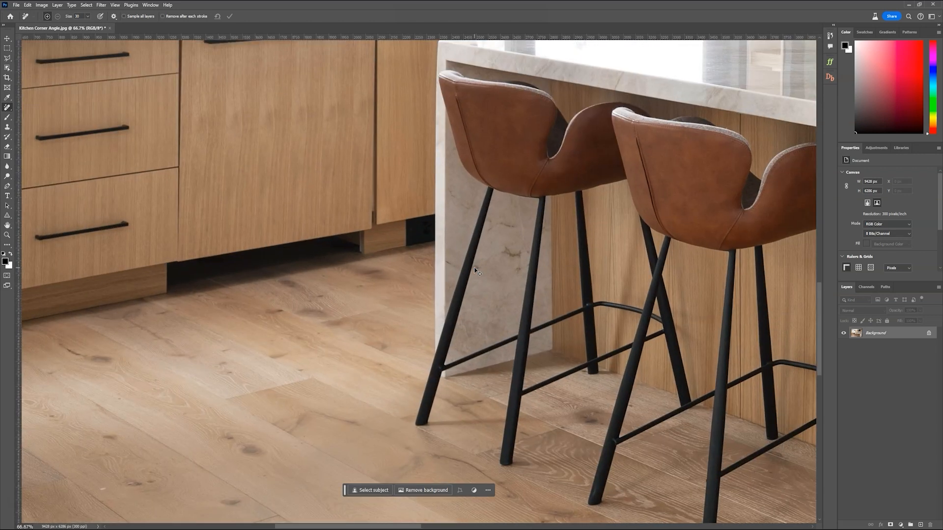
Duplicate the Background layer
left_click_drag(362, 169, 446, 313)
scroll(446, 315, "up", 1)
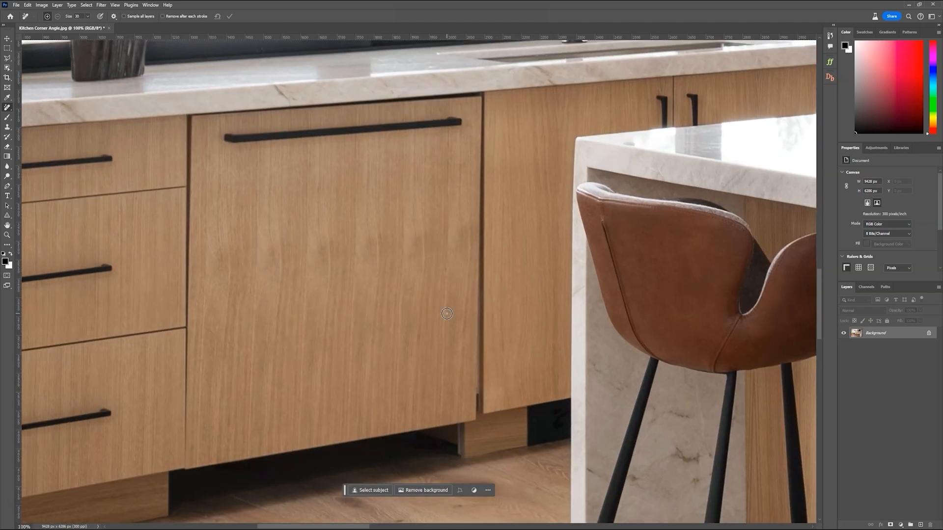
left_click_drag(916, 333, 919, 524)
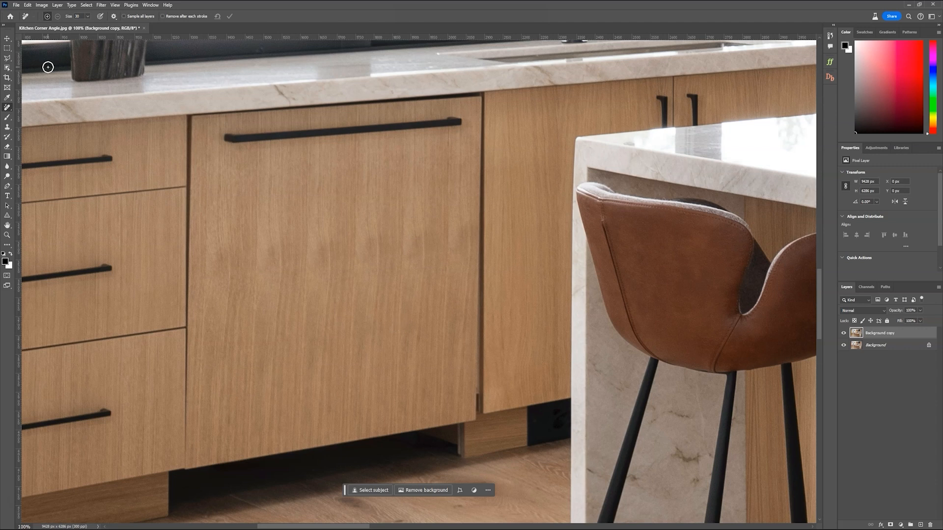
Outline the dishwasher panel with a closed four-point Pen path along its edges and load the path as a selection
left_click(13, 185)
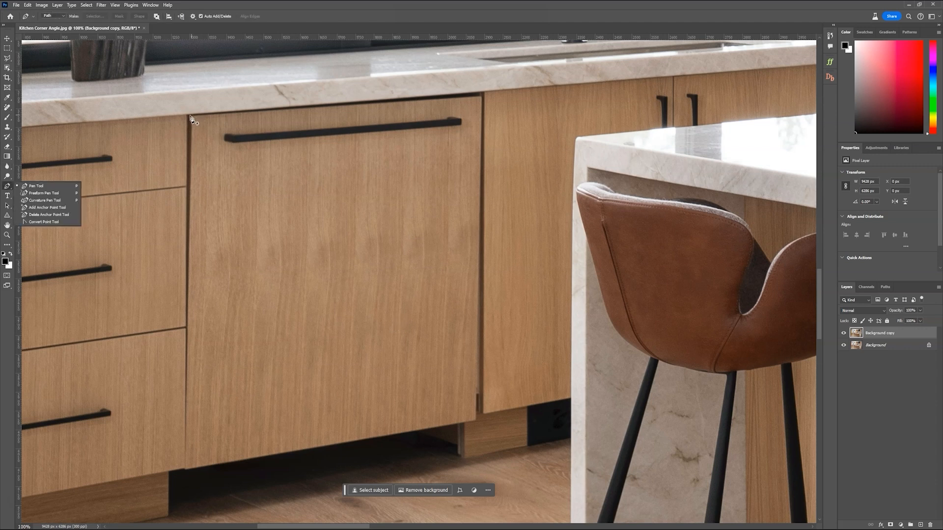
left_click(191, 116)
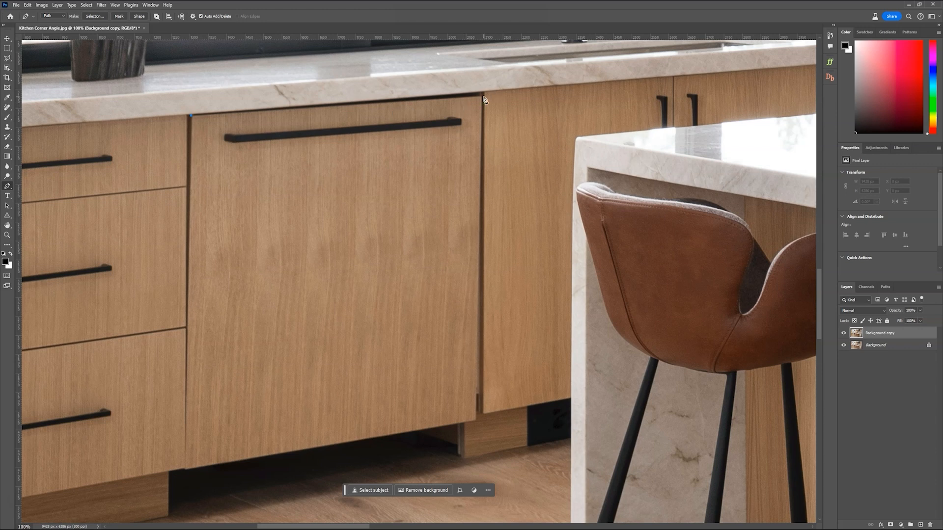
left_click(483, 97)
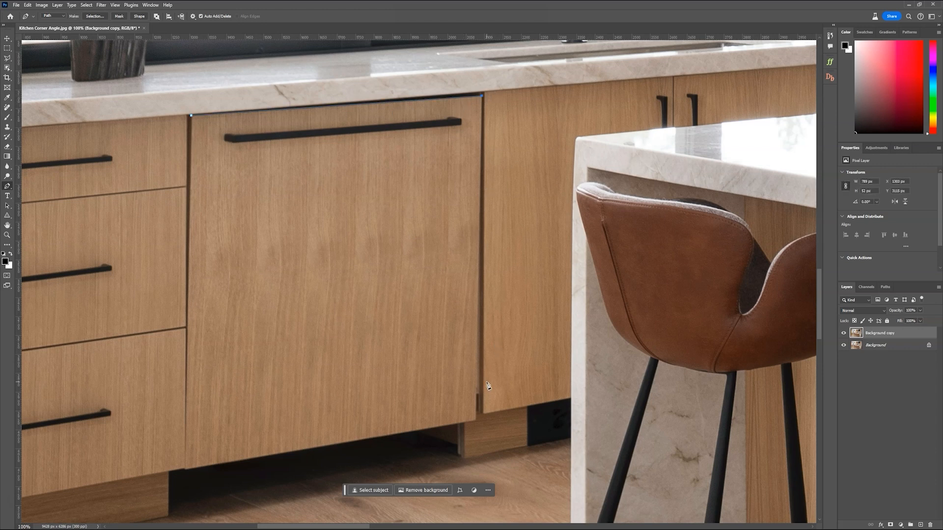
left_click(477, 421)
left_click(186, 469)
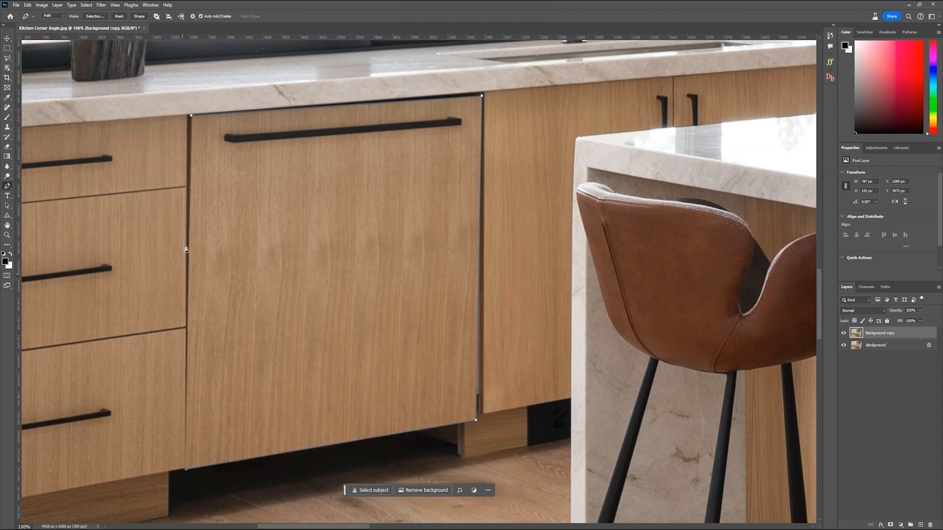
left_click(192, 117)
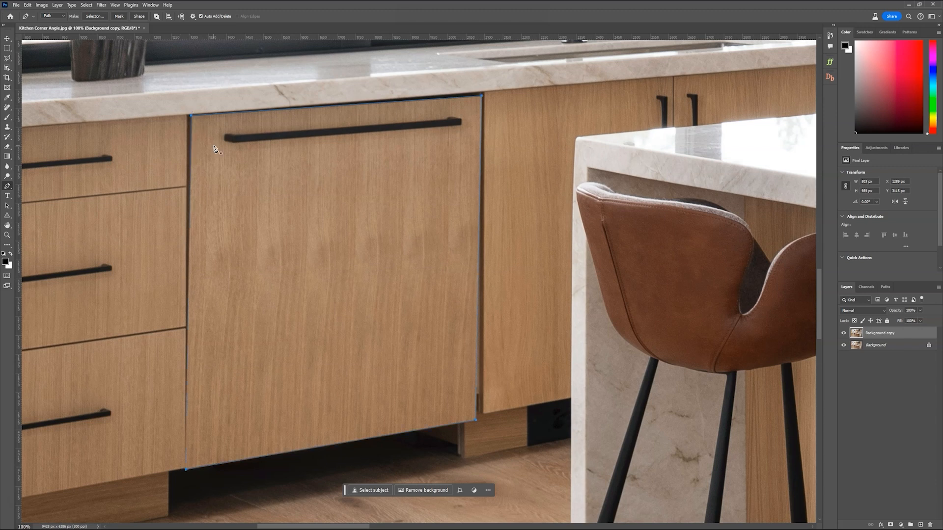
left_click(885, 287)
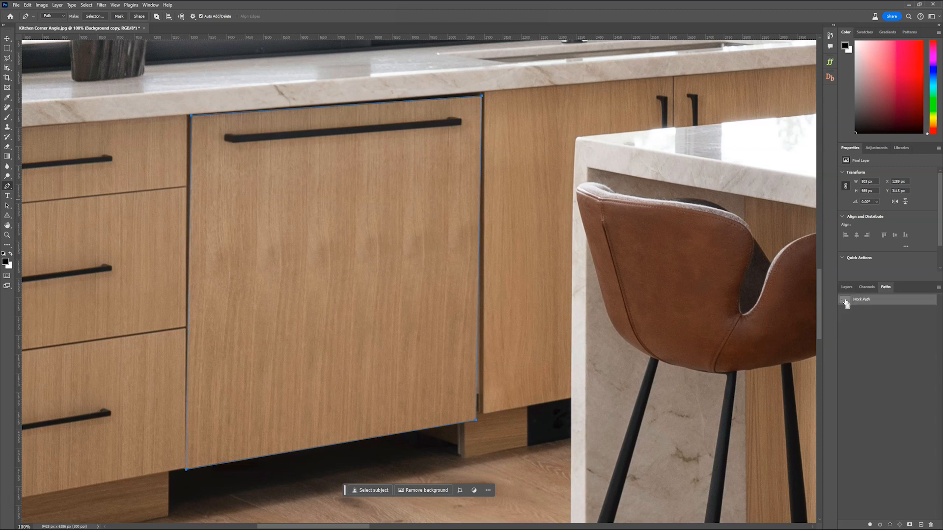
left_click(845, 303, "ctrl")
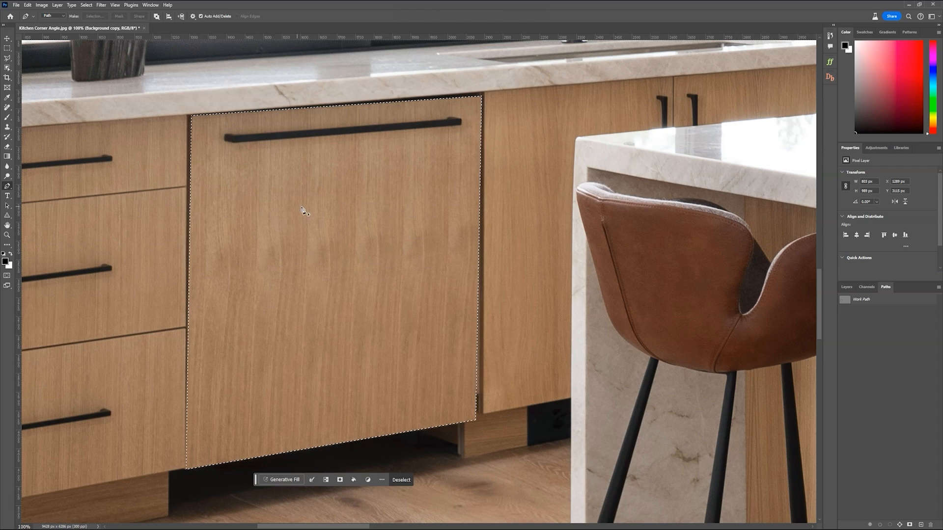
Feather the dishwasher panel selection by 1 pixel and copy it to a new layer
left_click(7, 59)
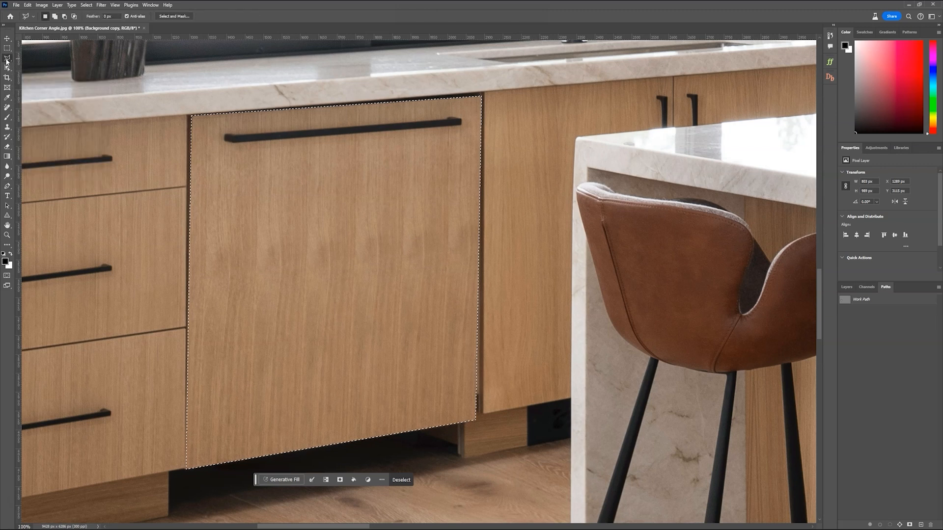
right_click(266, 219)
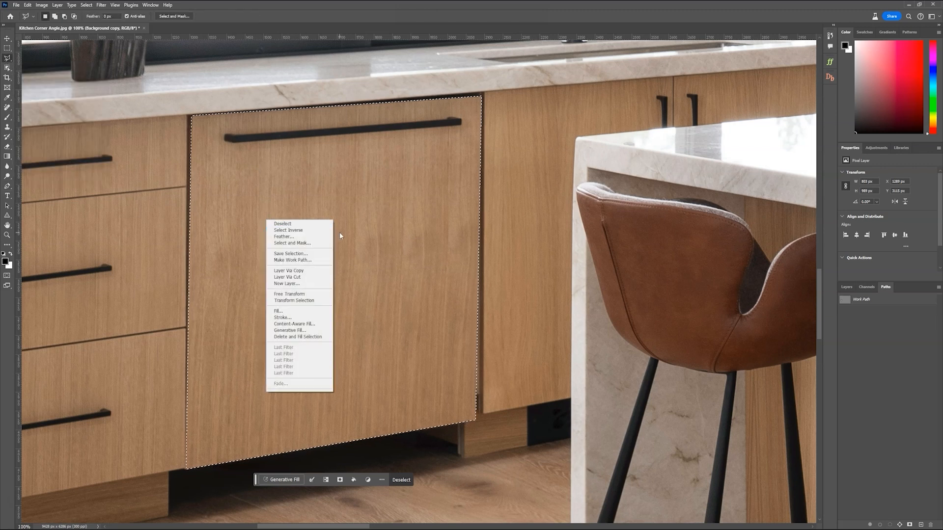
left_click(284, 237)
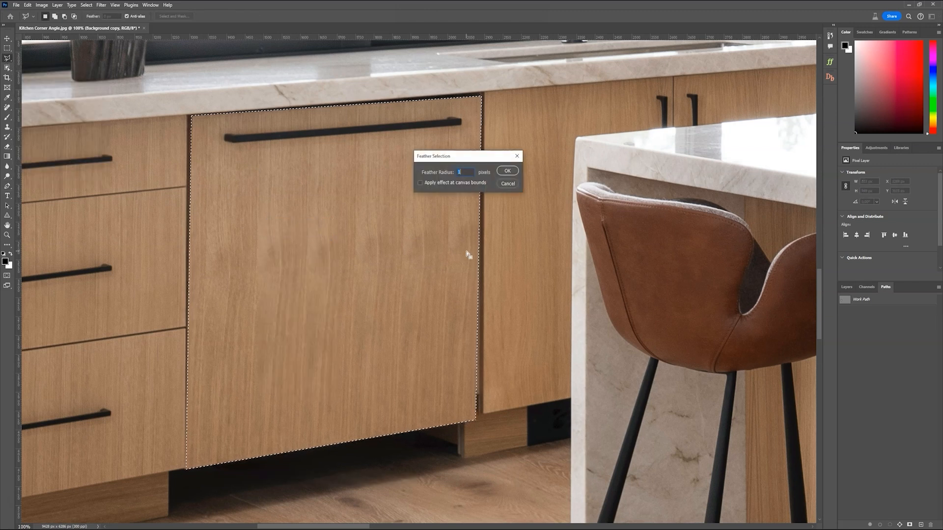
left_click(508, 171)
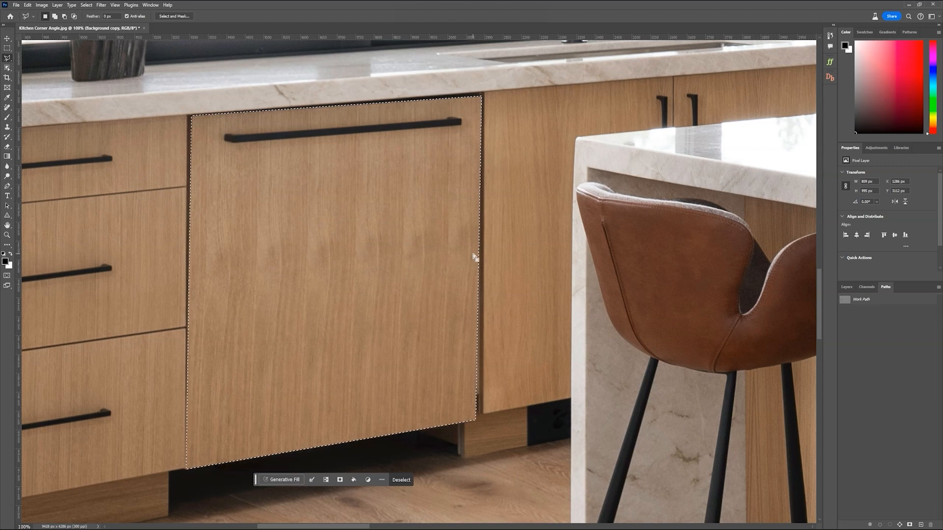
right_click(342, 244)
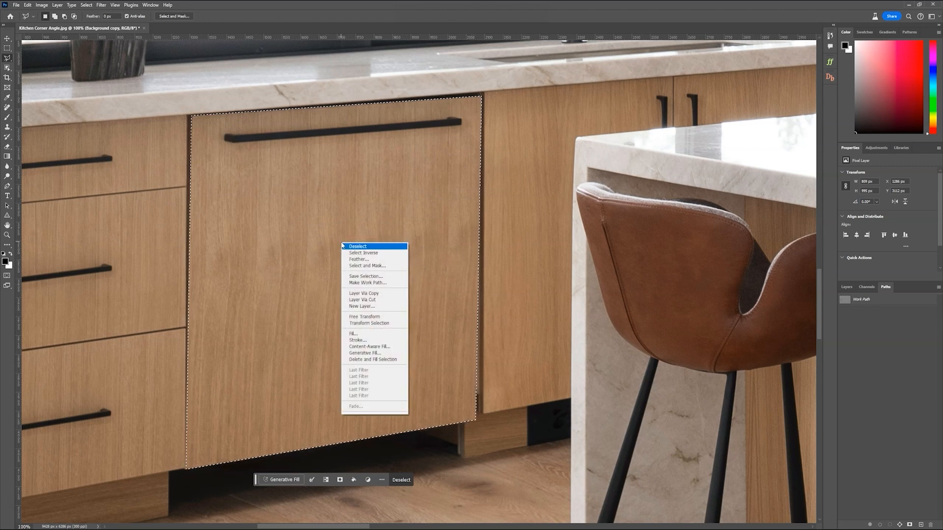
left_click(366, 293)
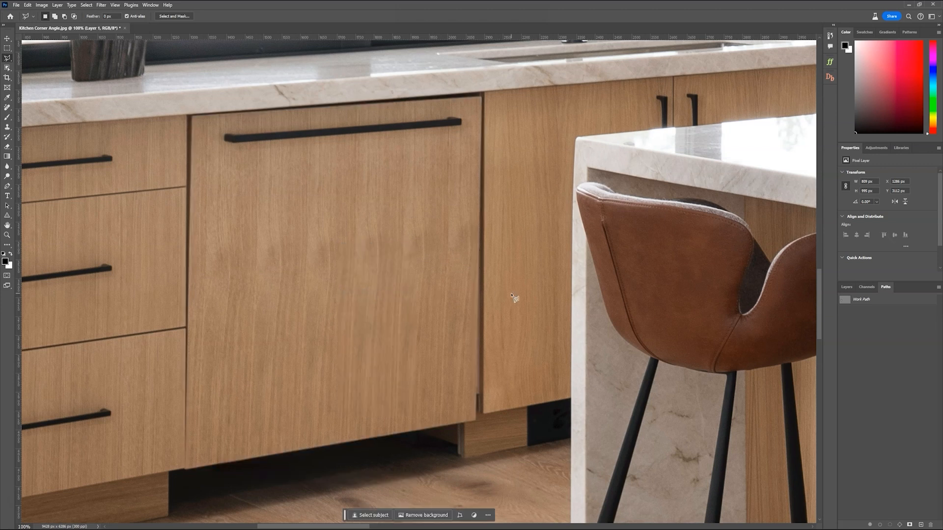
left_click(846, 287)
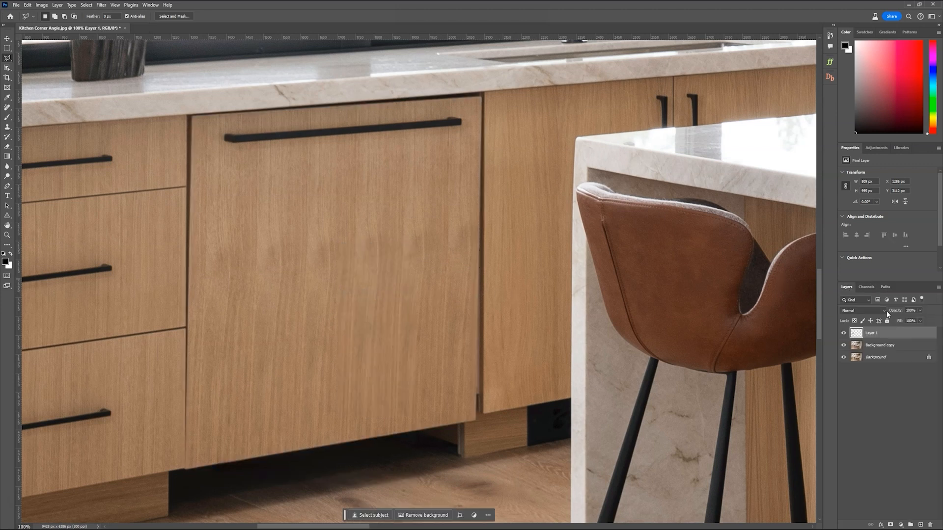
Distort the copied dishwasher panel with Free Transform, adjusting its four corners to even out the gaps to the countertop and neighbouring cabinets
left_click(843, 358)
left_click(844, 358)
key("ctrl+t")
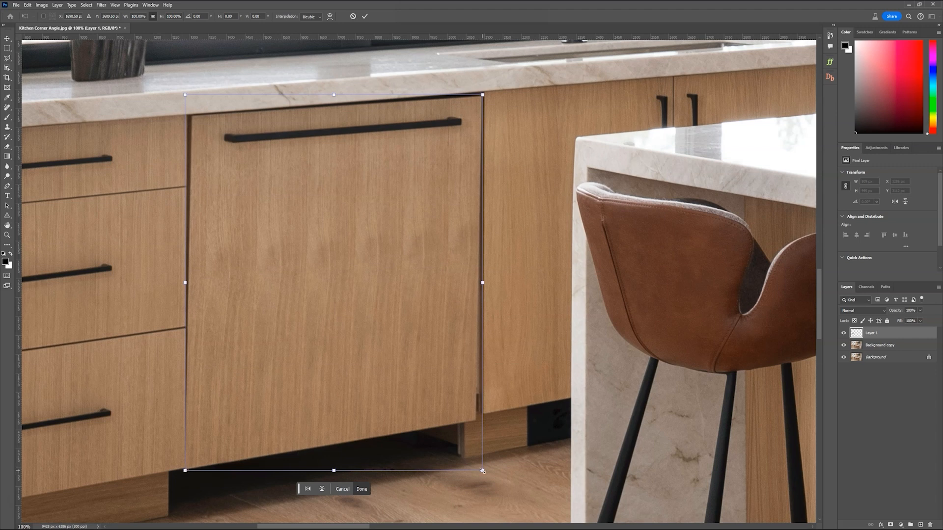
left_click_drag(483, 472, 489, 465)
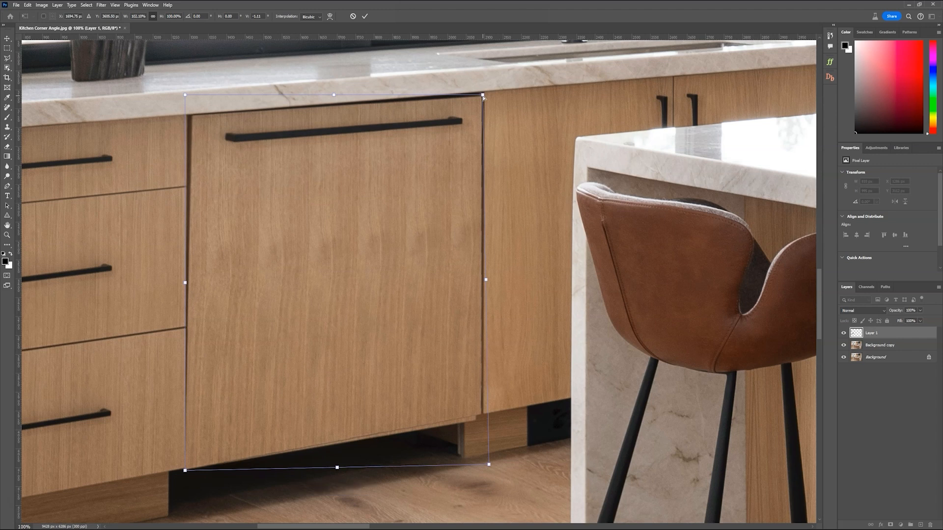
left_click_drag(483, 93, 484, 95)
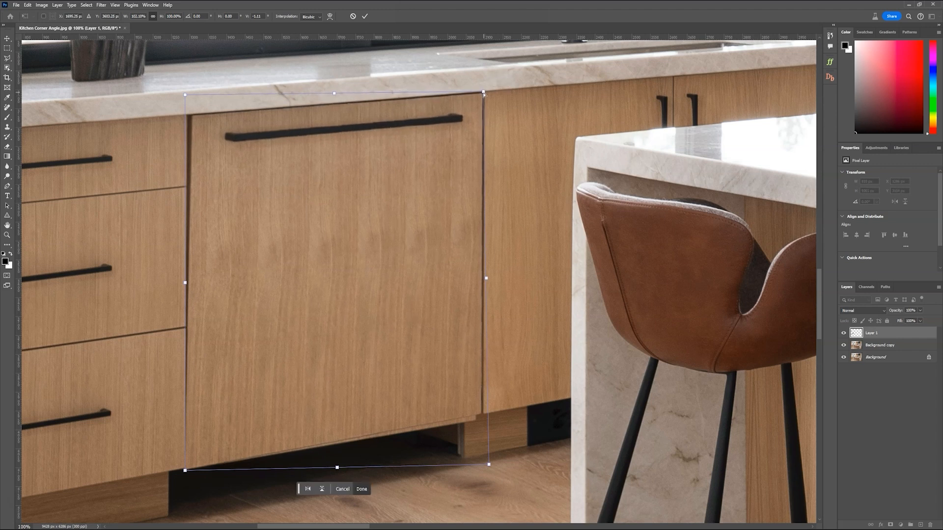
left_click_drag(185, 96, 182, 96)
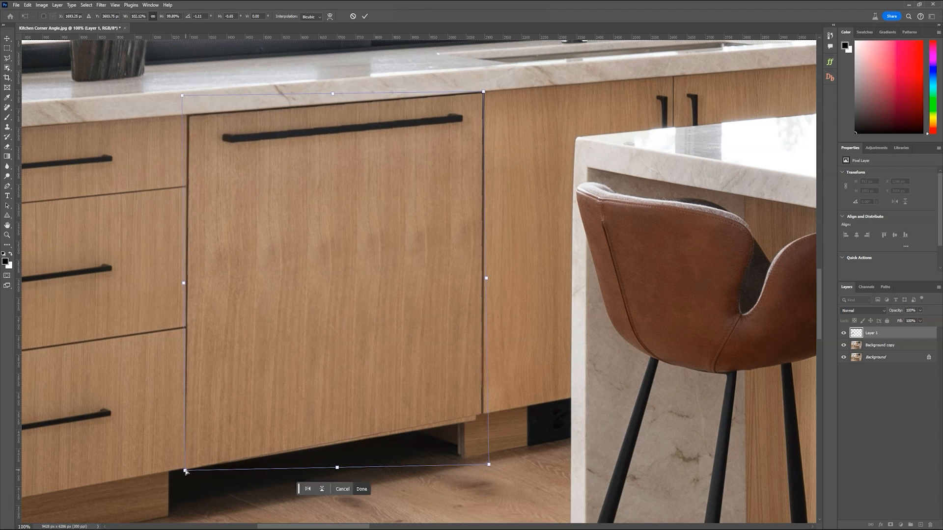
left_click_drag(186, 471, 187, 470)
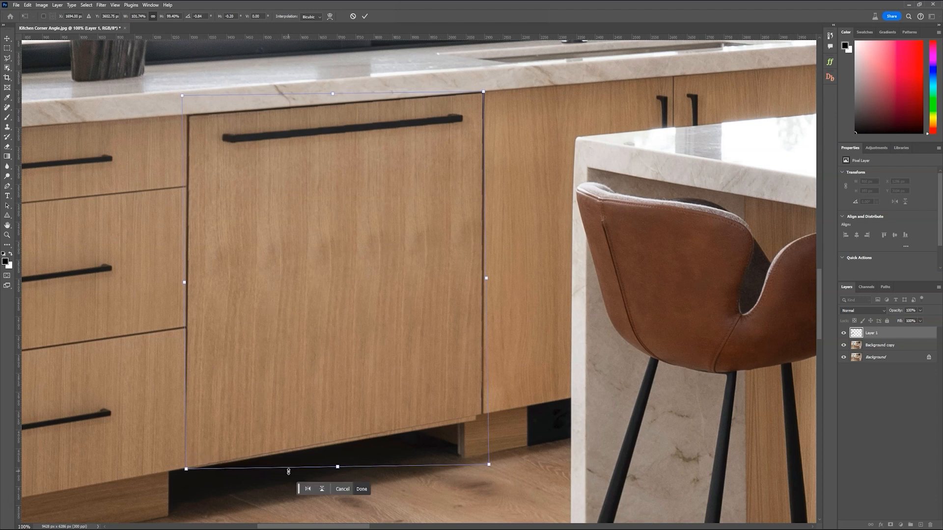
key("Return")
key("l")
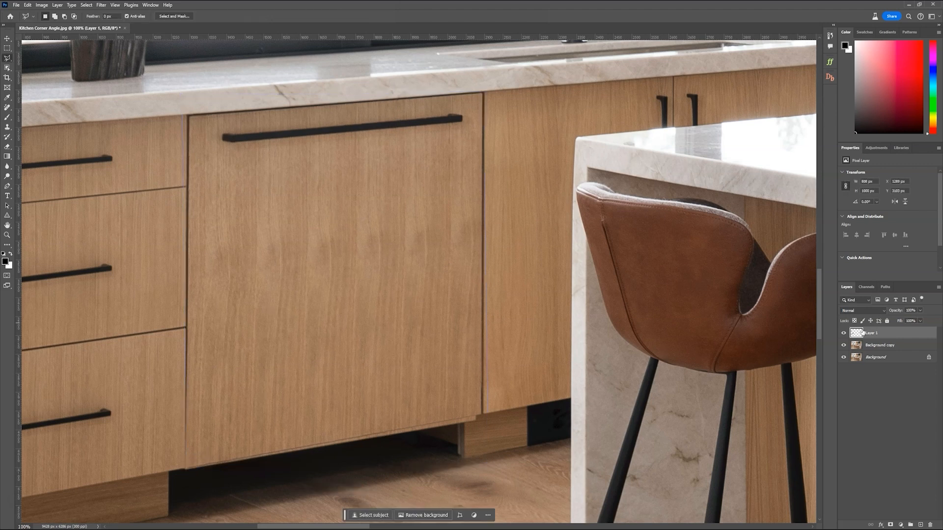
Compare the dishwasher panel with and without the correction by repeatedly hiding and showing Layer 1
left_click(843, 333)
left_click(844, 334)
left_click(844, 334)
left_click(844, 334)
left_click(844, 334)
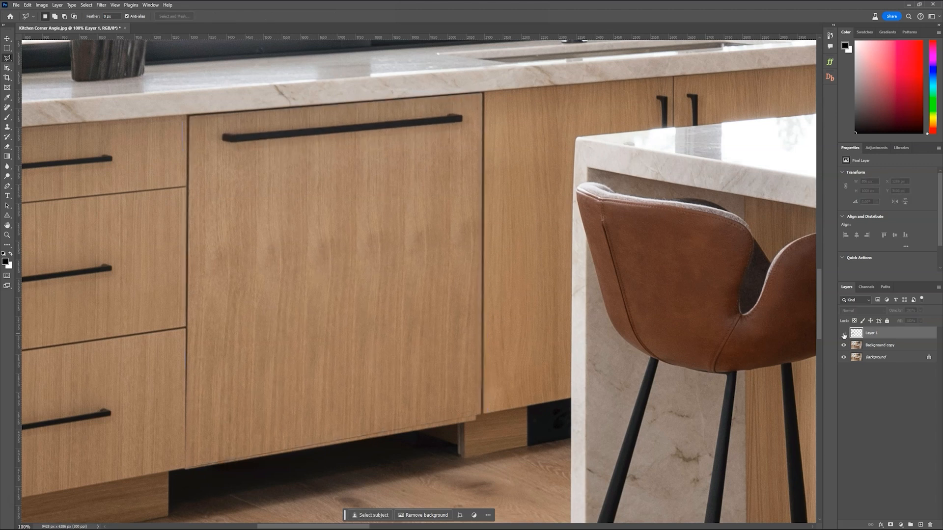
left_click(844, 334)
left_click(844, 334)
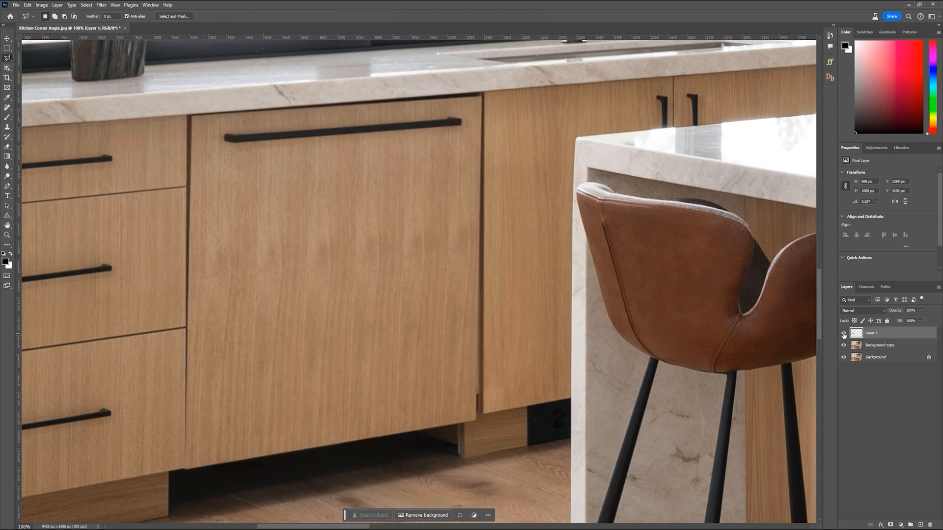
left_click(844, 334)
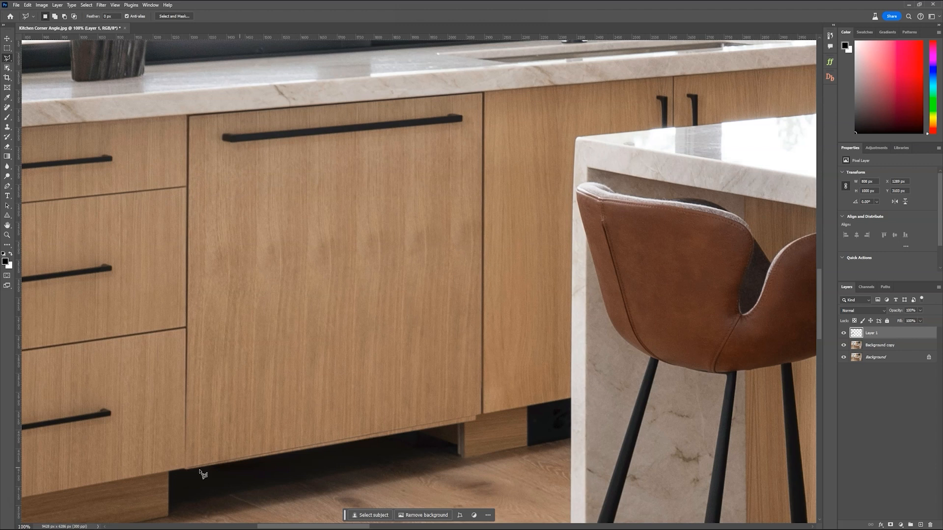
On the Background copy layer, outline the wooden toe kick under the drawers with a closed four-point Pen path and load it as a selection
left_click_drag(265, 459, 328, 341)
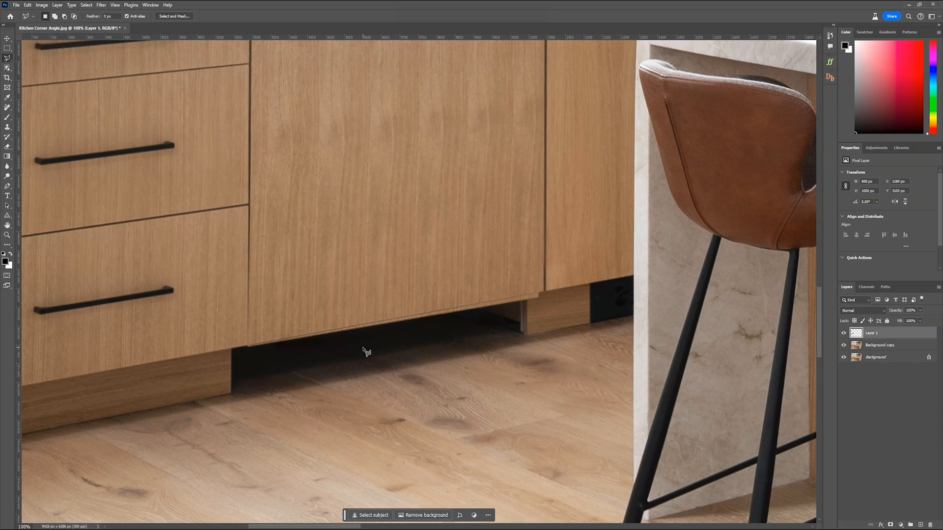
mouse_move(364, 351)
left_mouse_down()
mouse_move(354, 343)
mouse_move(506, 268)
mouse_move(617, 254)
mouse_move(613, 245)
left_mouse_up()
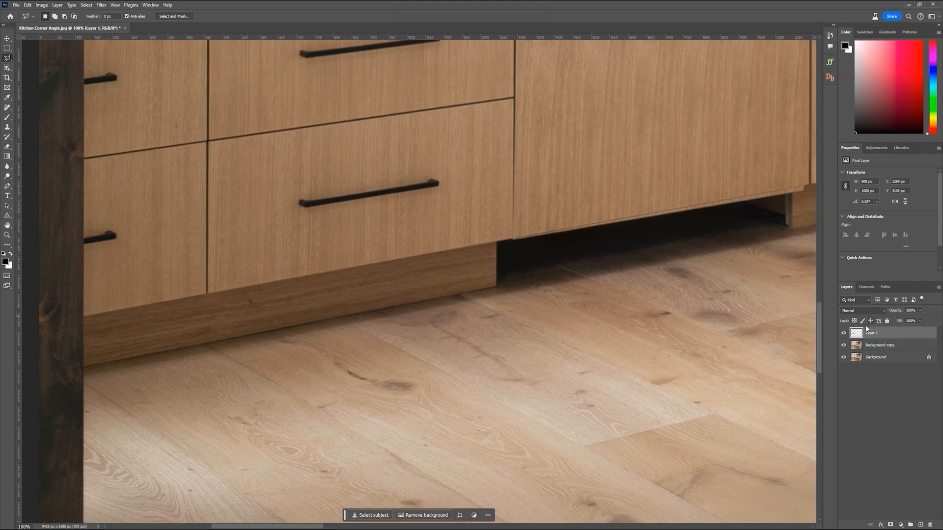
left_click(860, 347)
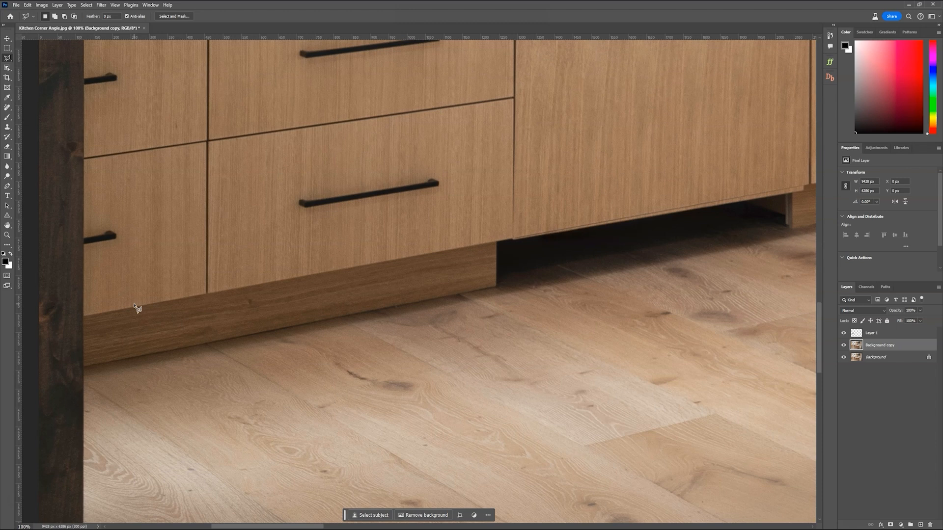
left_click(7, 187)
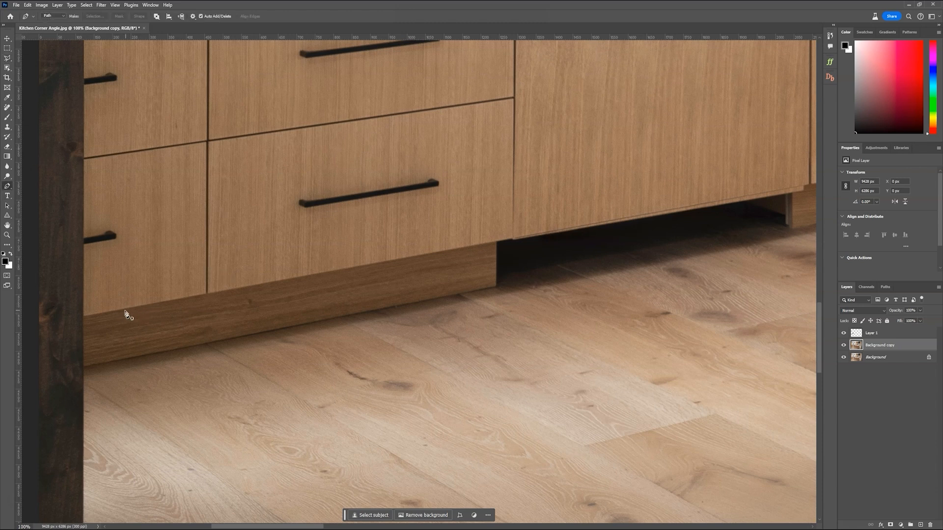
left_click(84, 317)
left_click(495, 243)
left_click(494, 289)
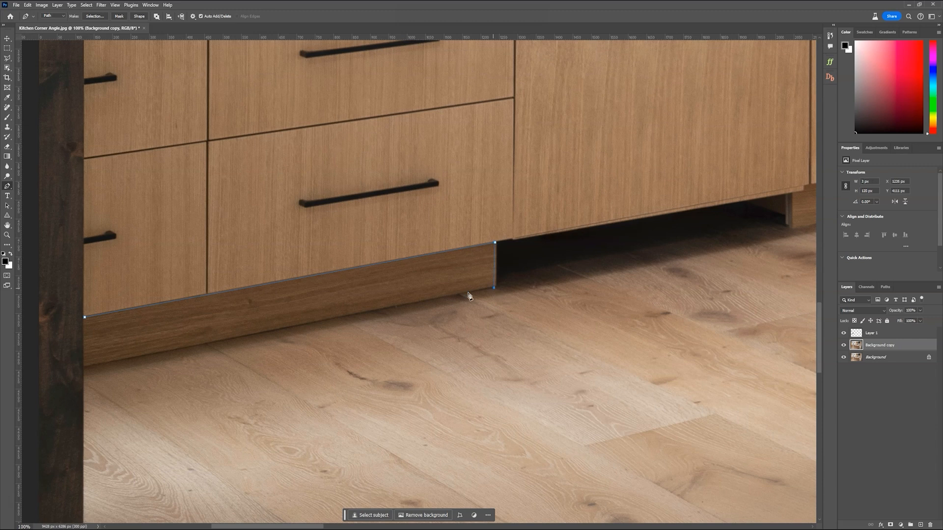
left_click(85, 368)
left_click(85, 318)
left_click(884, 288)
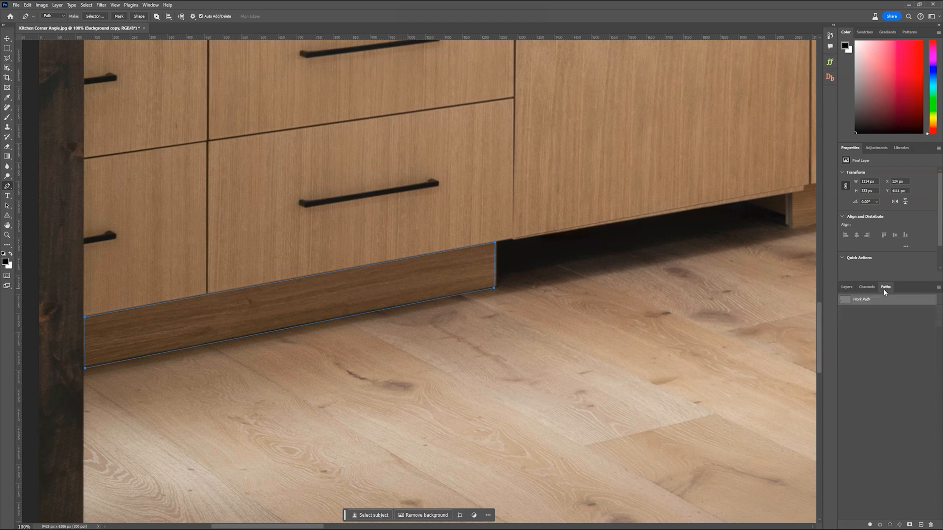
left_click(845, 301, "ctrl")
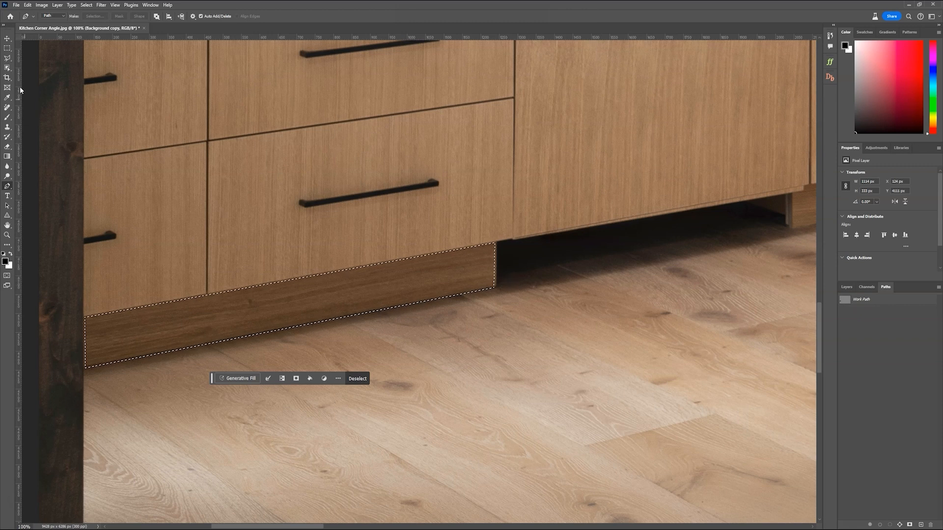
key("l")
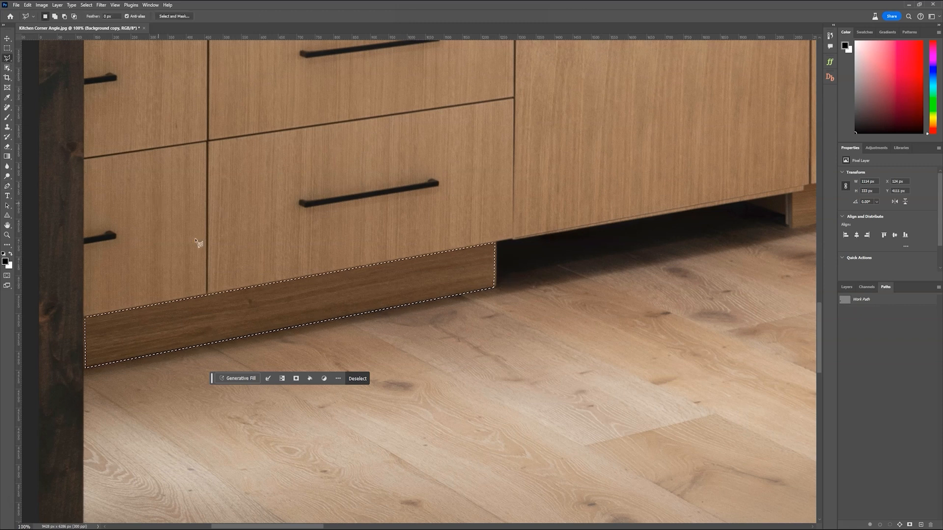
Feather the toe kick selection by 1 pixel and copy it to a new layer
right_click(274, 311)
left_click(299, 327)
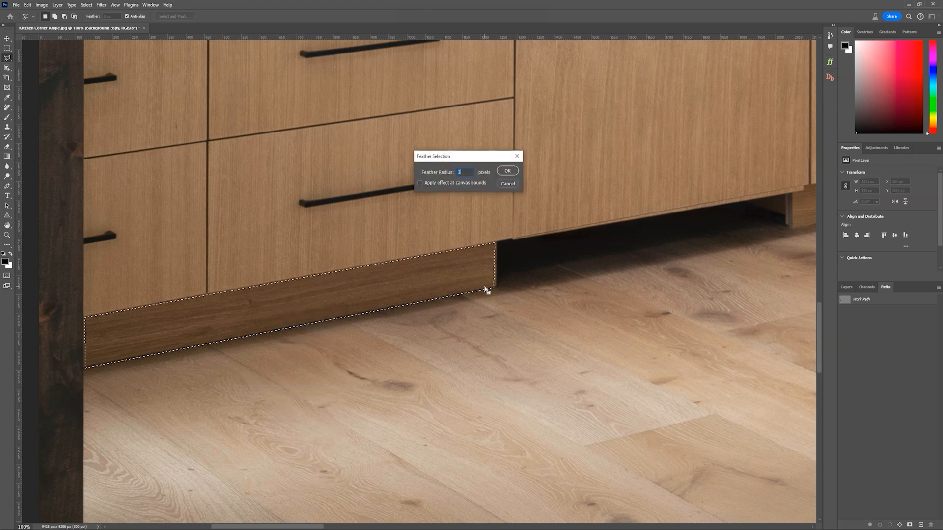
left_click(506, 169)
right_click(341, 291)
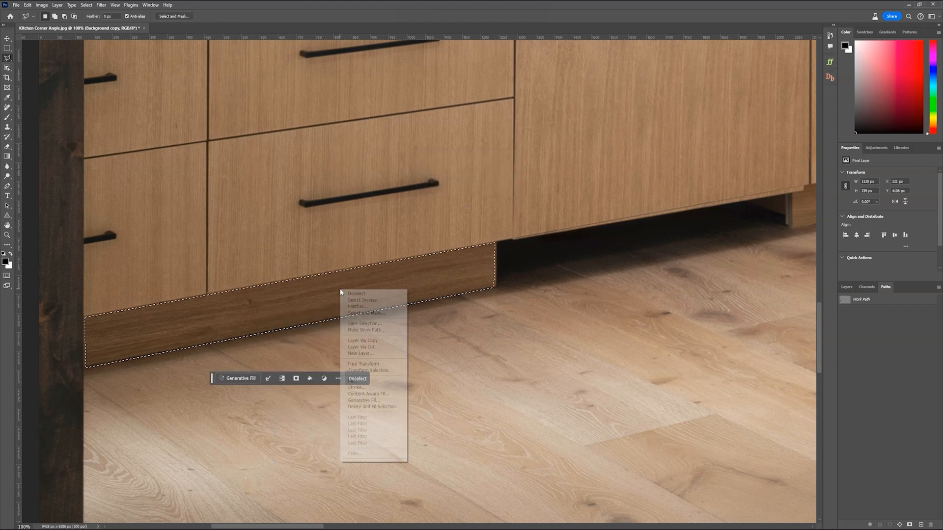
left_click(362, 340)
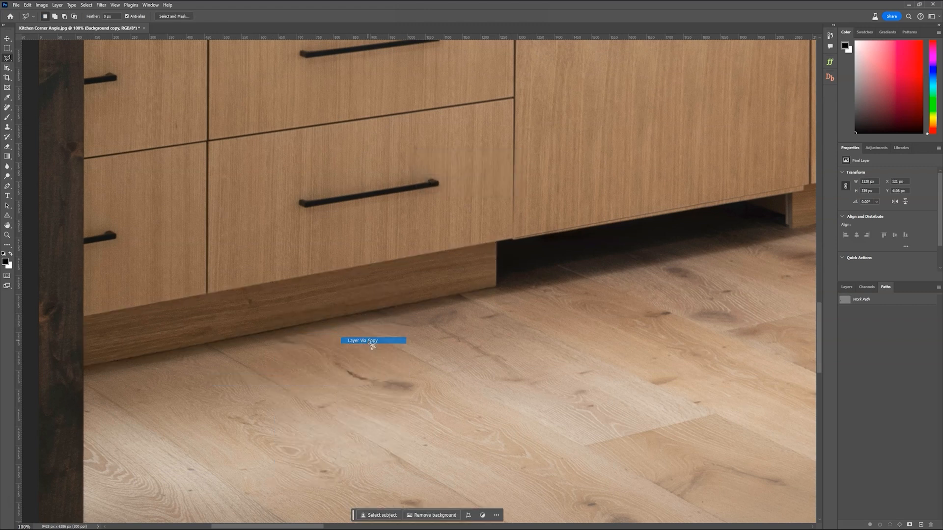
Inspect the isolated toe kick copy by toggling the visibility of Layer 2 and both background layers
left_click(845, 287)
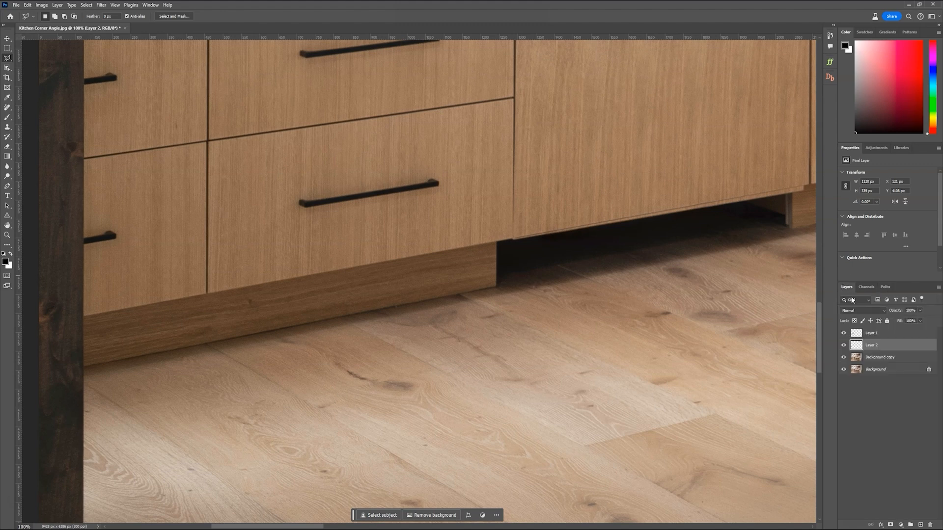
left_click(844, 346)
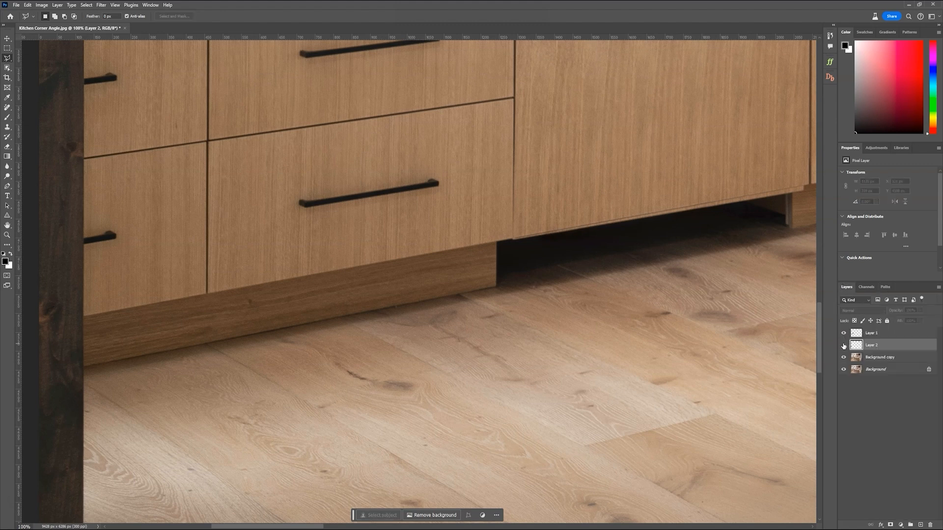
left_click(844, 346)
left_click(844, 346)
left_click(844, 346)
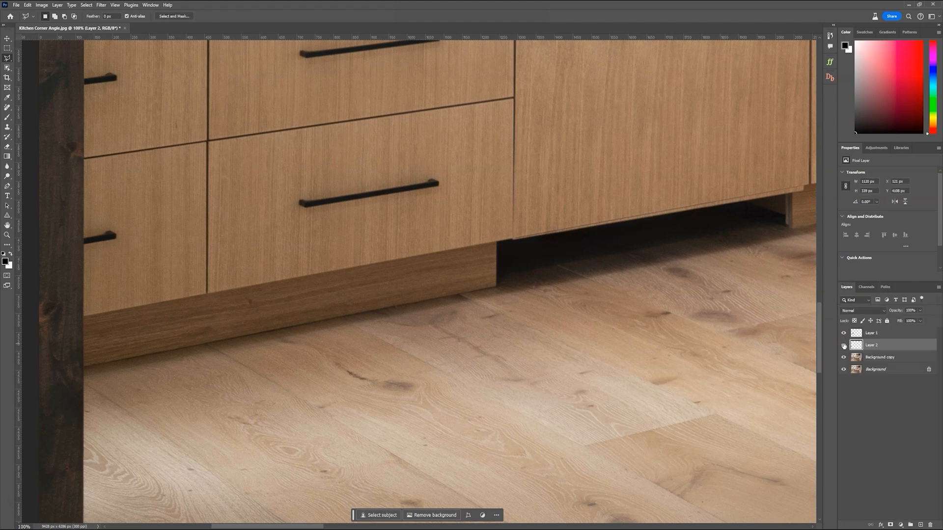
left_click(844, 346)
left_click(844, 358)
left_click(844, 370)
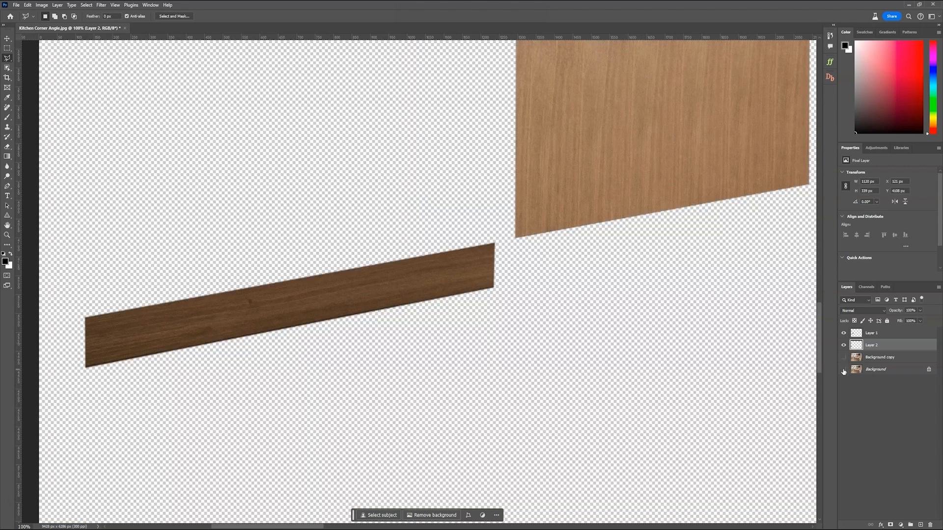
left_click(843, 370)
left_click(844, 357)
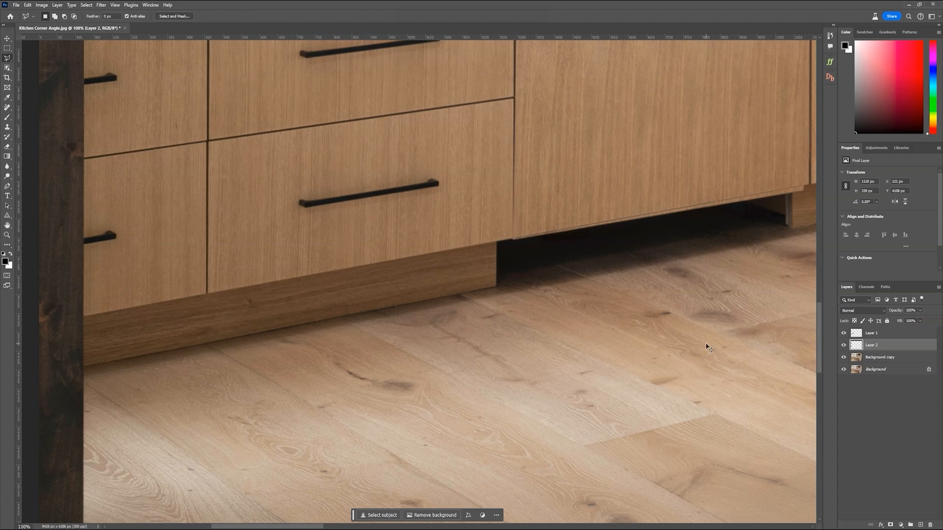
Move the toe kick copy with Free Transform into the gap beneath the dishwasher panel, reaching the island and lining up with the original toe kick
key("ctrl+t")
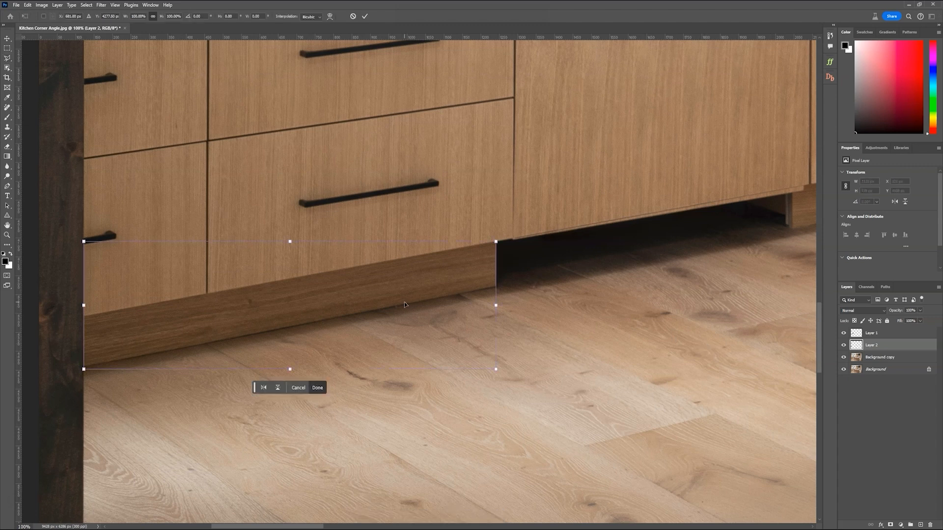
left_click_drag(405, 305, 723, 243)
key("ctrl+minus")
key("ctrl+minus")
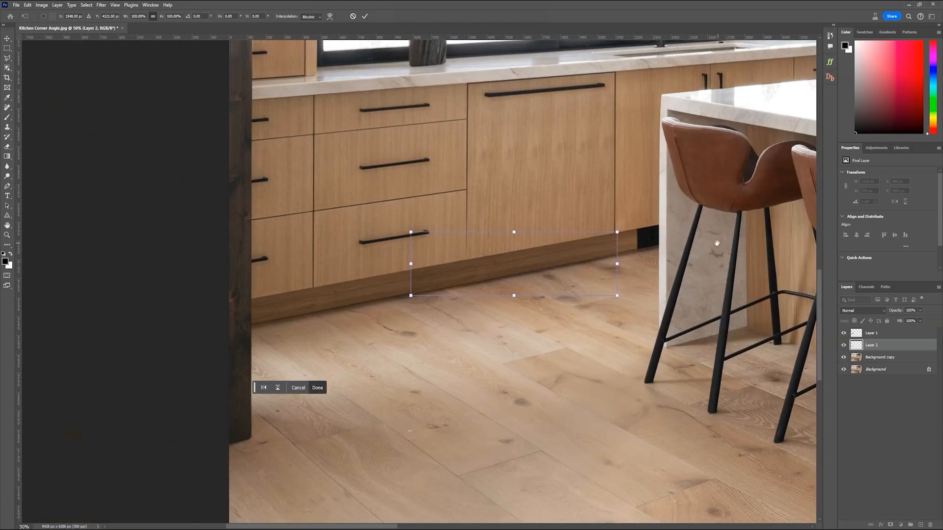
key("ctrl+minus")
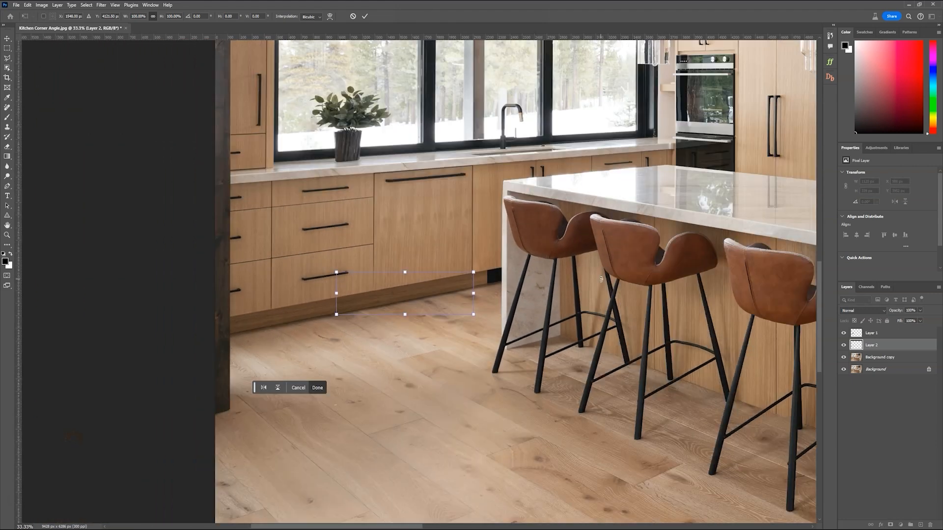
key("ctrl+plus")
key("ctrl+plus")
key("ctrl+plus")
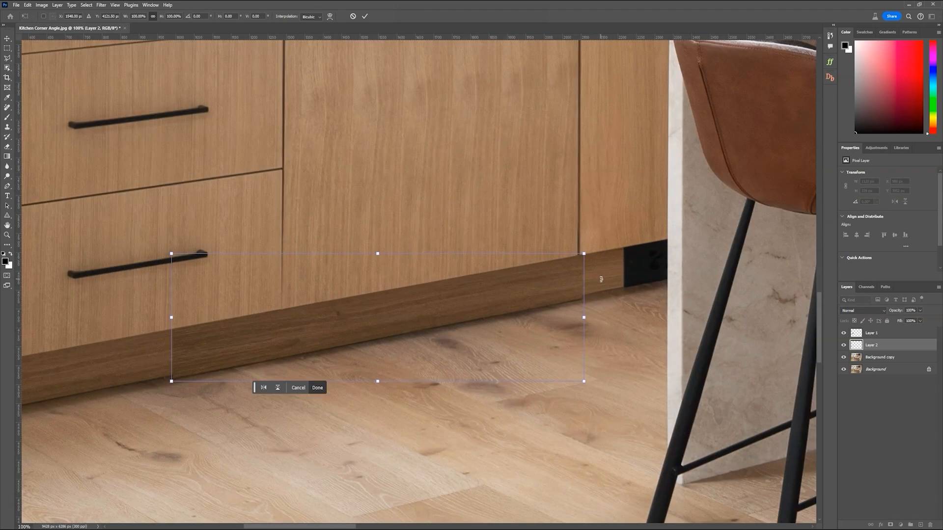
left_click_drag(358, 314, 450, 298)
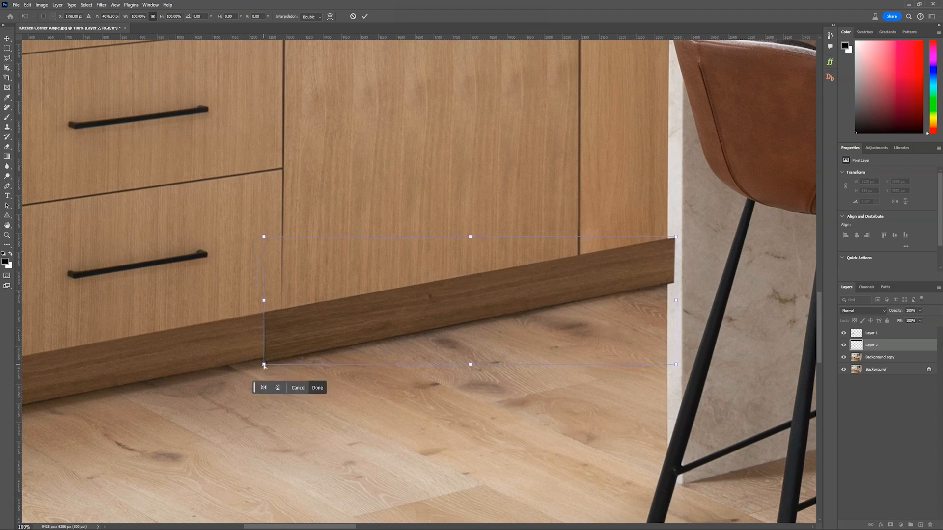
Distort the corners of the toe kick copy to match the original's height and end at the island's edge, and apply the transform
left_click_drag(263, 366, 264, 362)
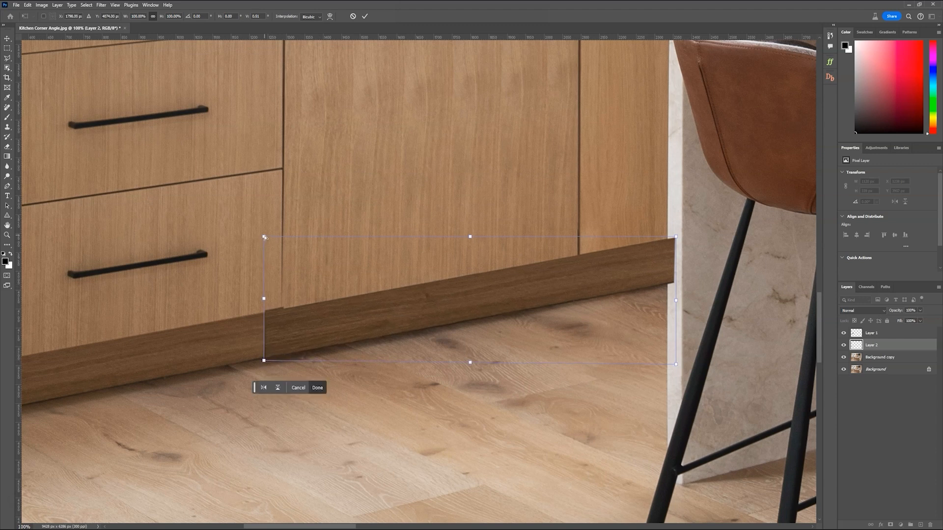
left_click_drag(263, 237, 265, 241)
left_click_drag(676, 237, 667, 238)
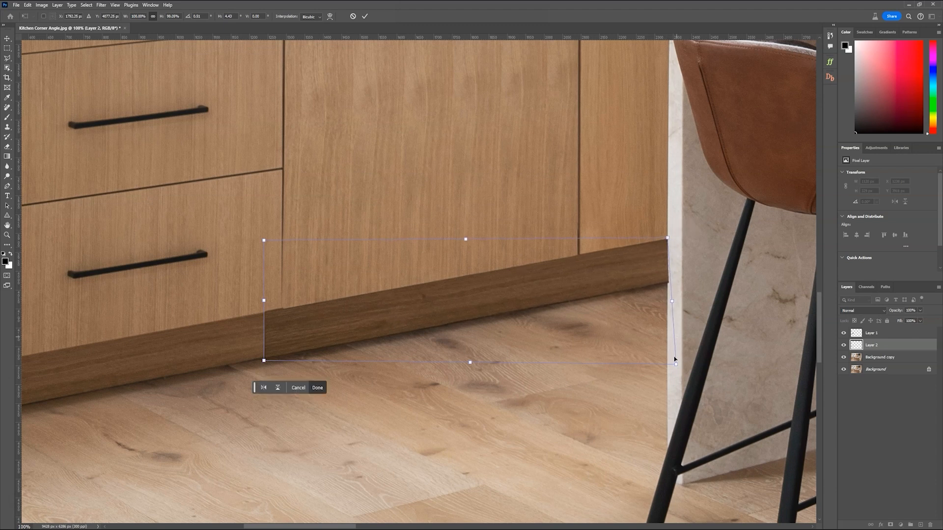
left_click_drag(677, 365, 668, 354)
key("Return")
key("l")
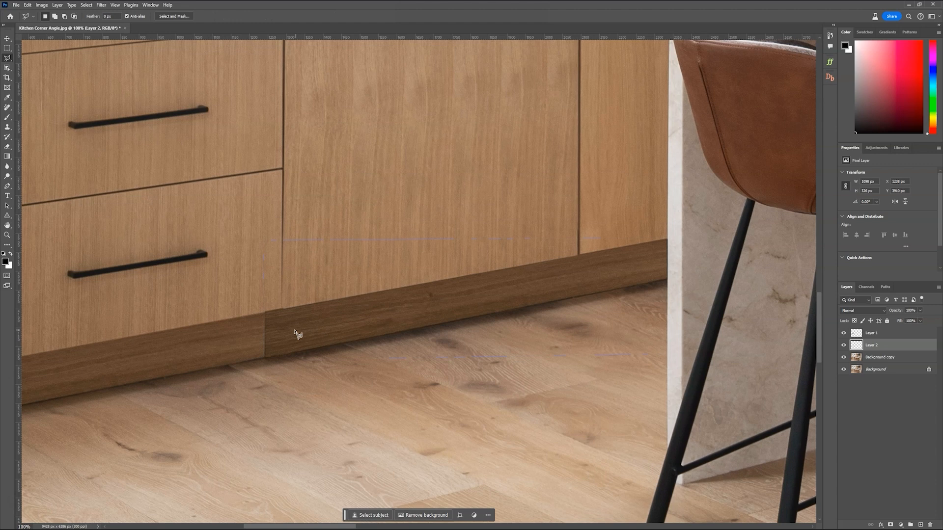
Compare the gap under the dishwasher with and without the added toe kick by repeatedly hiding and showing Layer 2
left_click(844, 345)
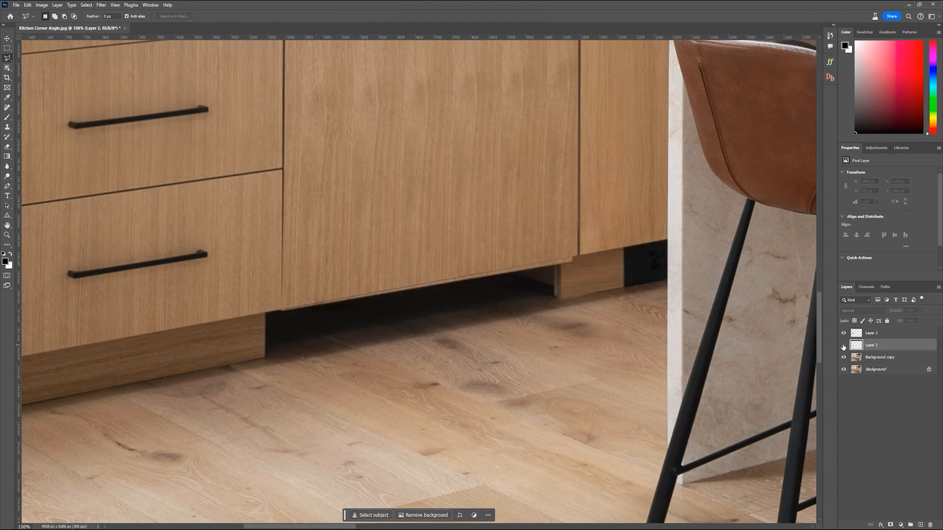
left_click(844, 346)
left_click(844, 345)
left_click(844, 345)
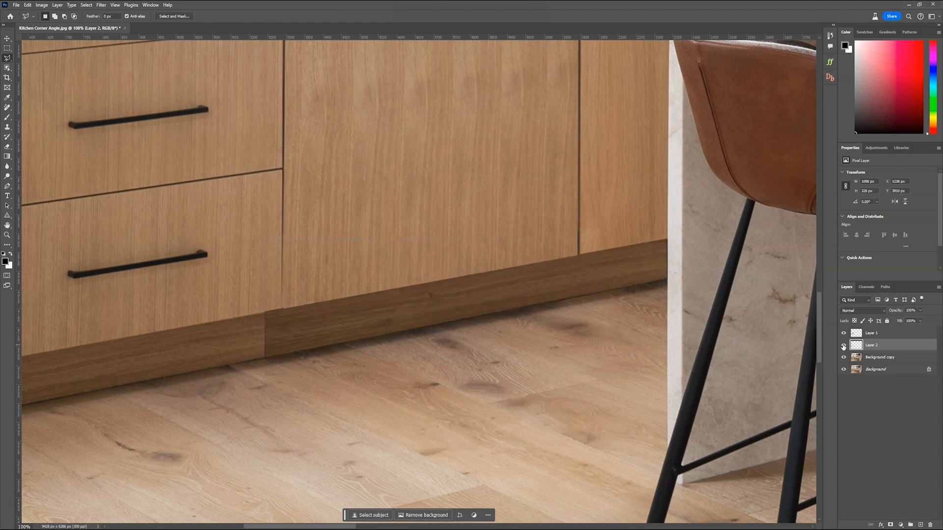
left_click(844, 346)
left_click(844, 346)
Merge the toe kick on Layer 2 with the Background copy layer
left_click(874, 358, "shift")
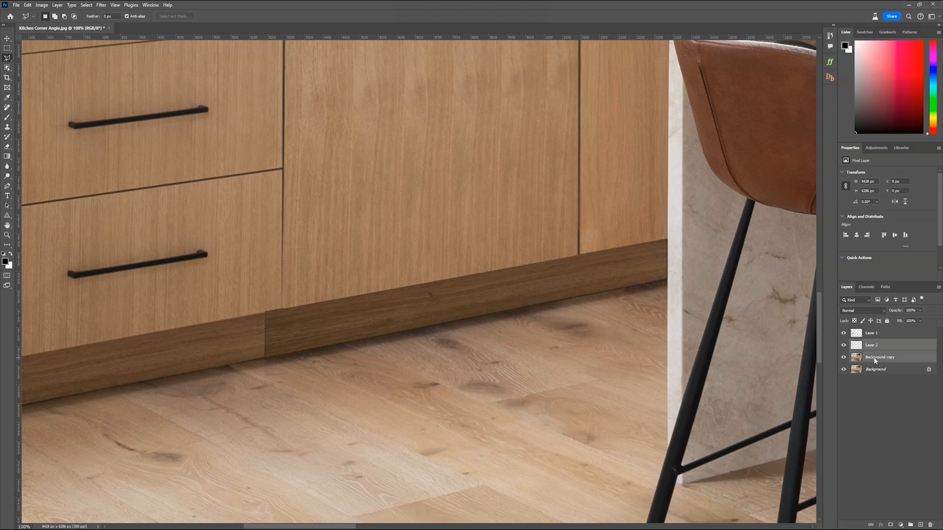
key("ctrl+e")
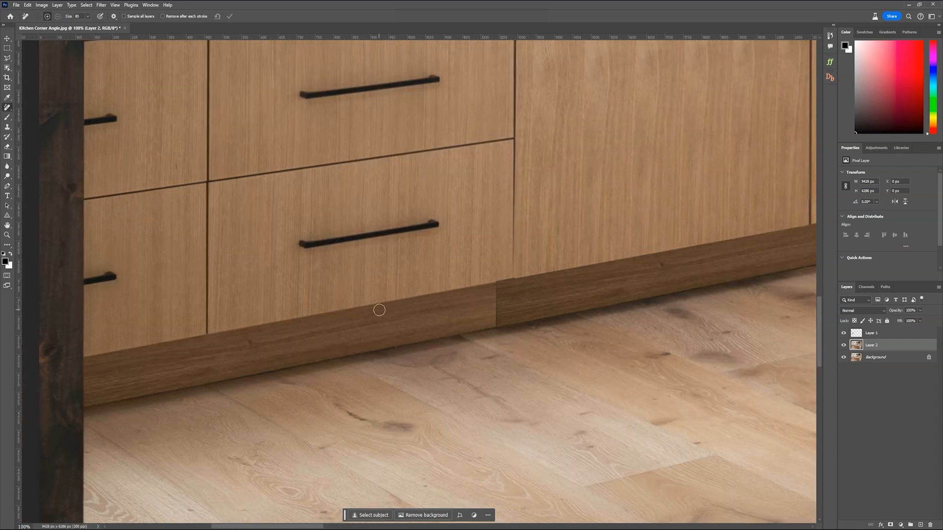
Blend the seam between the original and copied toe kick with the Clone Stamp at 28% opacity, including its upper edge and floor line
left_click(8, 128)
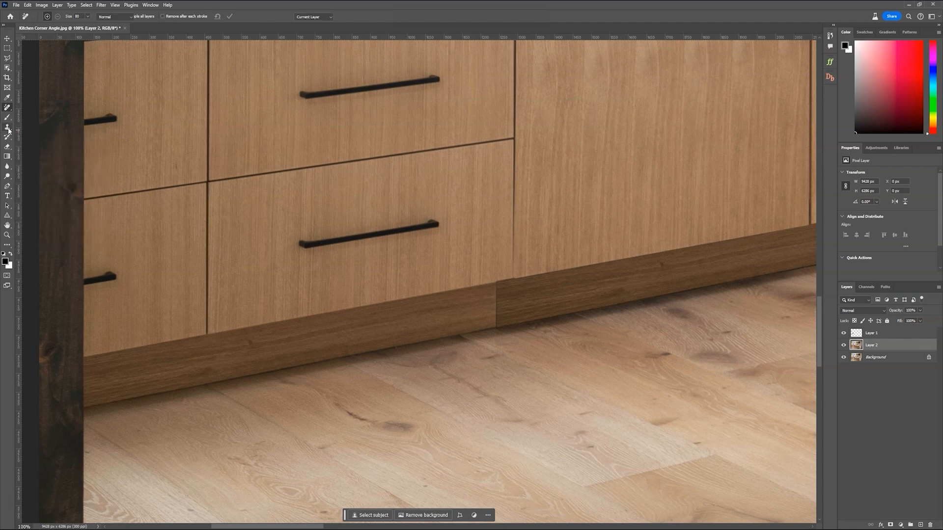
left_click(369, 305, "alt")
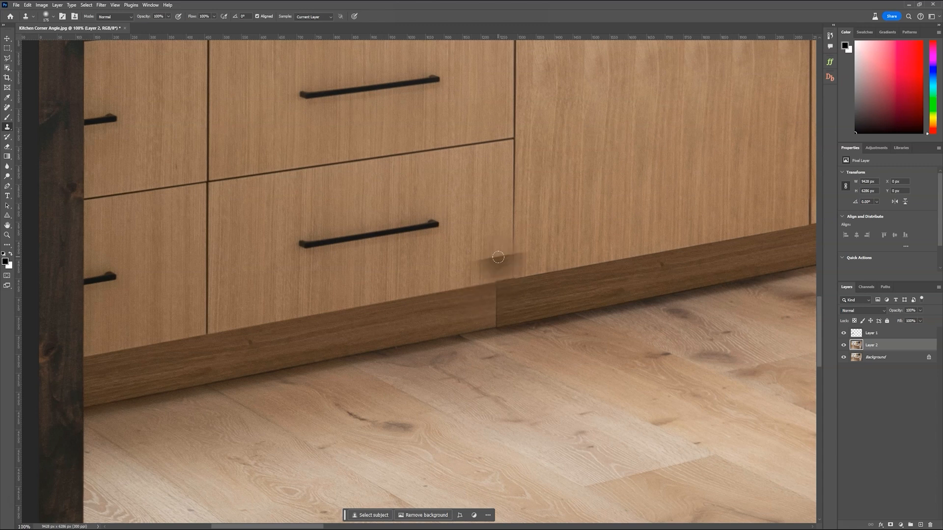
left_click(168, 16)
left_click_drag(170, 24, 144, 28)
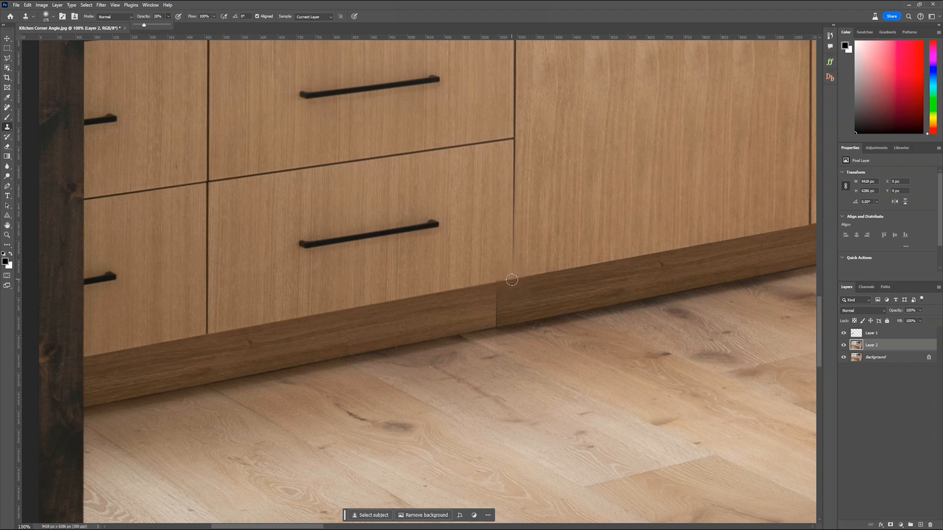
mouse_move(512, 280)
left_mouse_down()
mouse_move(507, 296)
mouse_move(503, 278)
mouse_move(496, 286)
left_mouse_up()
left_click(498, 282)
left_click_drag(499, 280, 500, 309)
left_click_drag(564, 293, 538, 298)
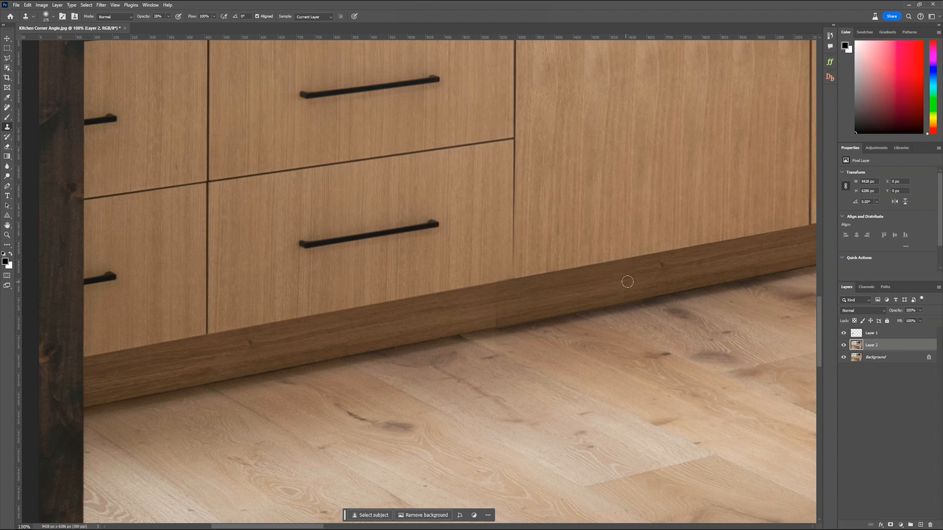
mouse_move(627, 282)
left_mouse_down()
mouse_move(617, 284)
mouse_move(626, 281)
left_mouse_up()
left_click_drag(491, 308, 501, 308)
left_click(409, 340, "alt")
mouse_move(499, 327)
left_mouse_down()
mouse_move(527, 317)
mouse_move(495, 316)
left_mouse_up()
Check the blended toe kick in the wider kitchen view and up close, toggling Layer 1 to compare the dishwasher panel
key("ctrl+minus")
key("ctrl+minus")
key("ctrl+minus")
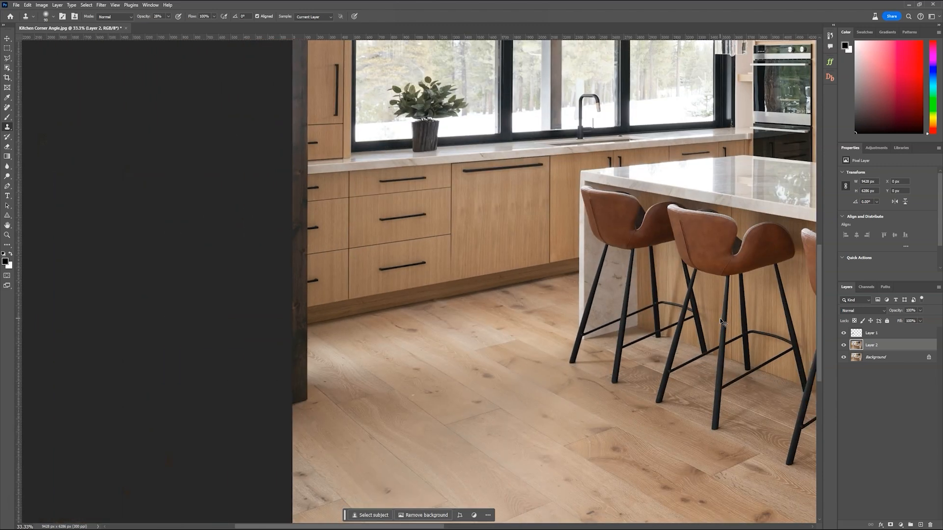
key("ctrl+minus")
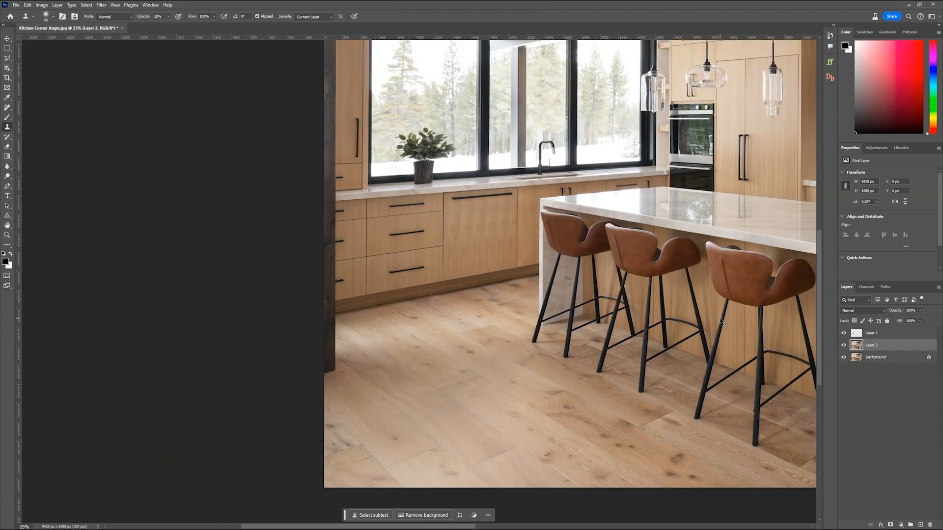
key("ctrl+plus")
key("ctrl+plus")
key("ctrl+plus")
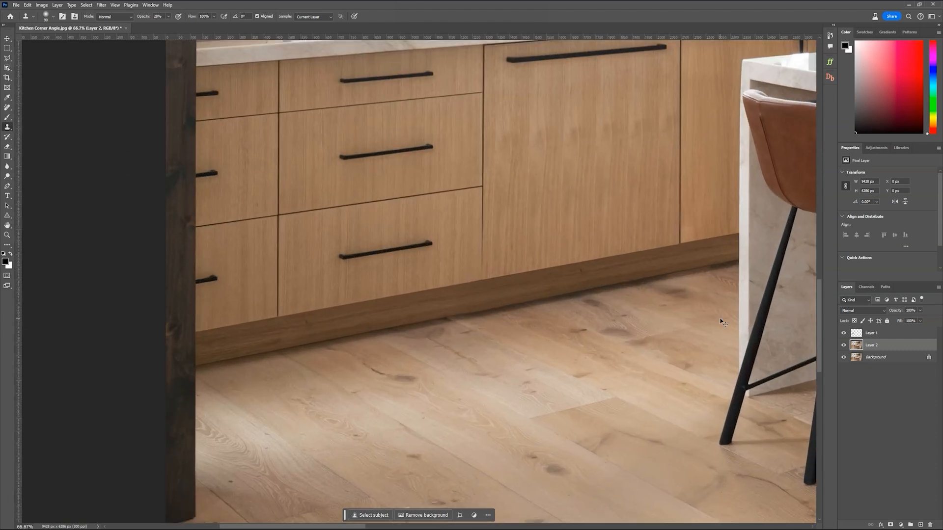
key("ctrl+plus")
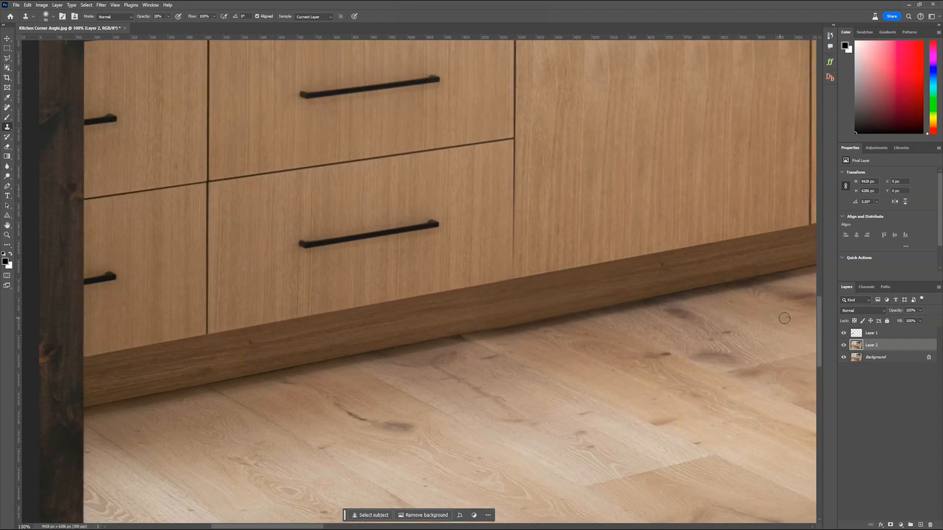
left_click(844, 333)
left_click(844, 334)
Undo the last stroke and clone the dark vertical gap between the lower drawer and dishwasher panel down to the toe kick
key("ctrl+z")
left_click_drag(515, 254, 515, 261)
key("ctrl+plus")
key("ctrl+plus")
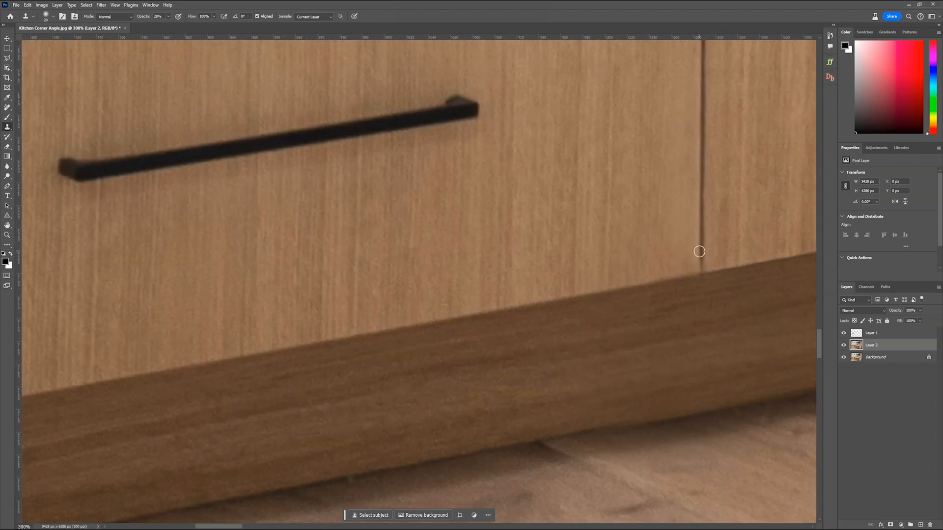
left_click_drag(700, 251, 701, 267)
Review the retouched cabinets in the wider kitchen view, comparing before and after by hiding and showing Layer 1 and Layer 2
key("ctrl+minus")
key("ctrl+minus")
key("ctrl+minus")
key("ctrl+minus")
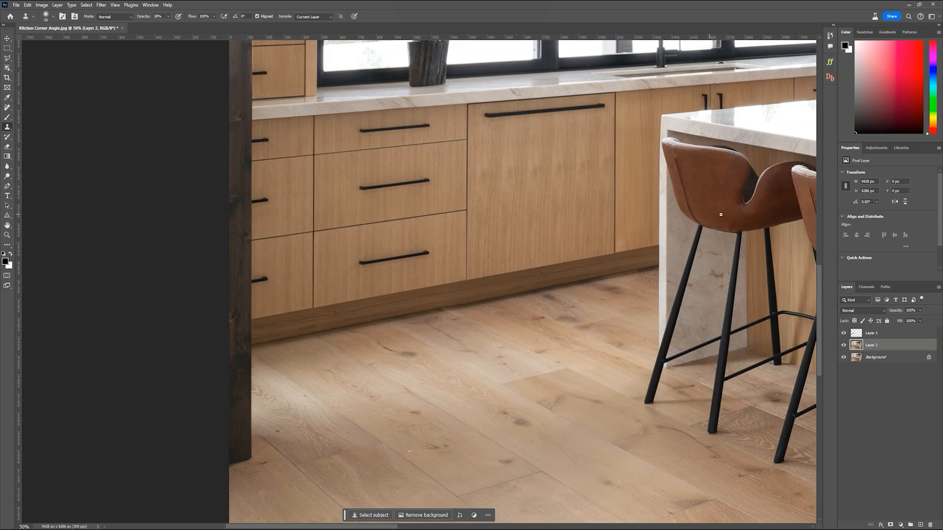
left_click_drag(592, 208, 517, 282)
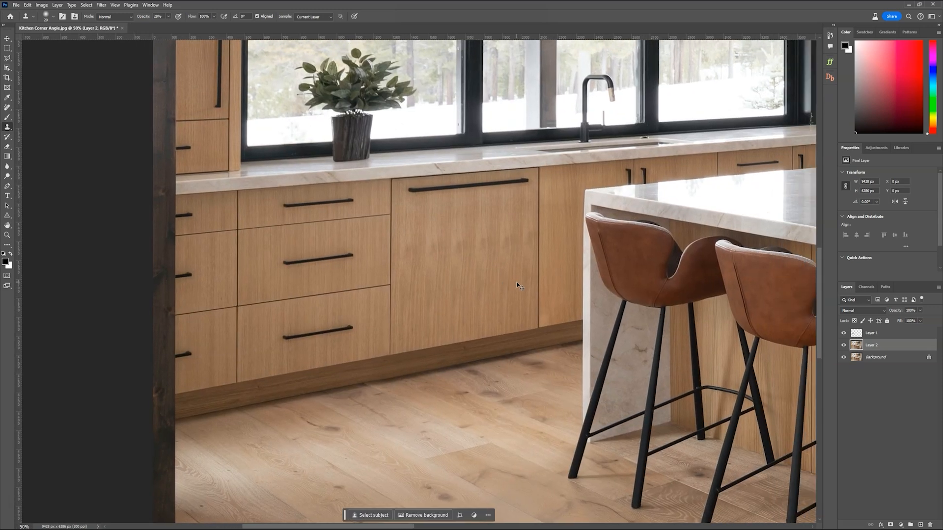
key("ctrl+minus")
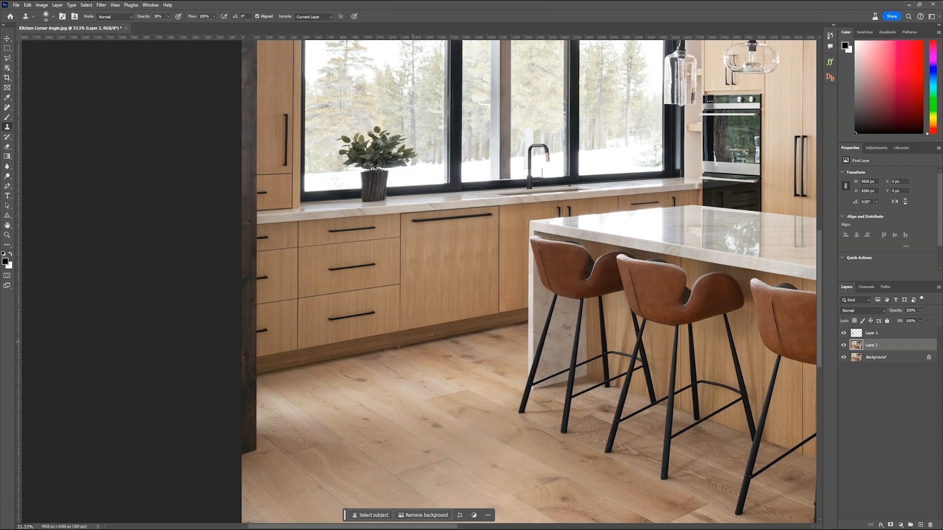
left_click(844, 336)
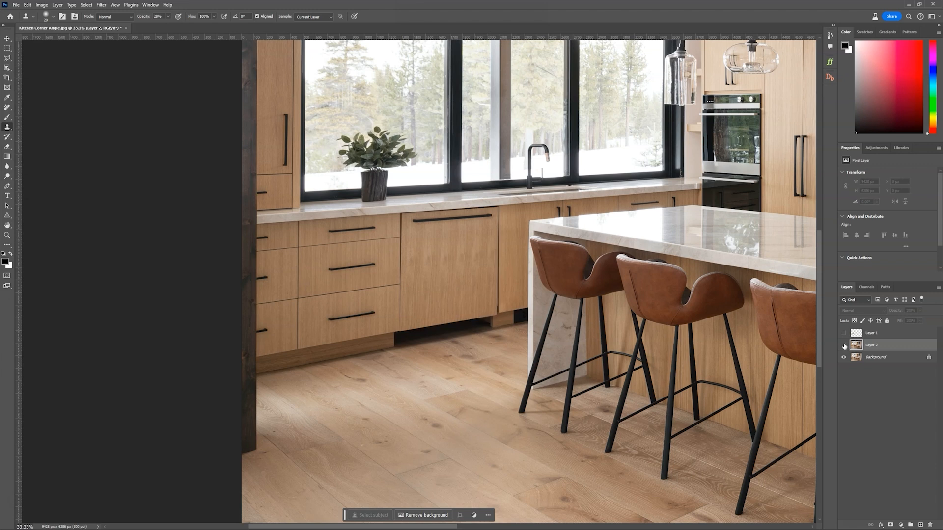
left_click(844, 334)
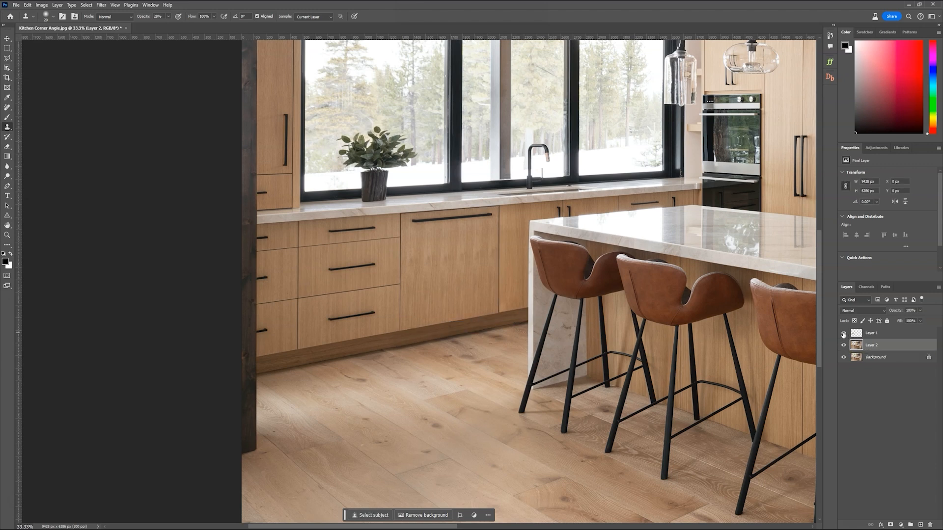